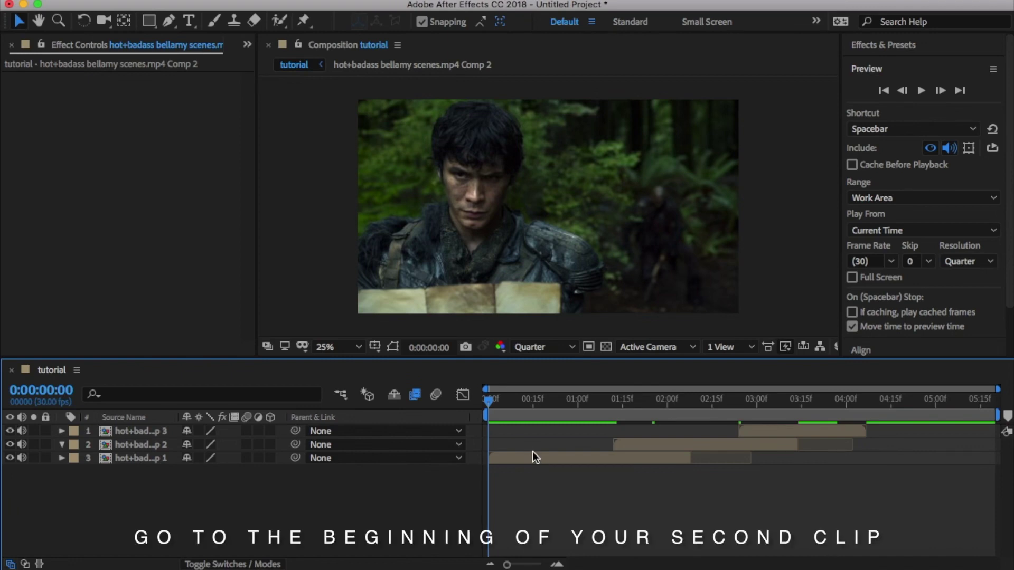
Move the playhead to layer 2's in point at 0:00:01:12
click(613, 446)
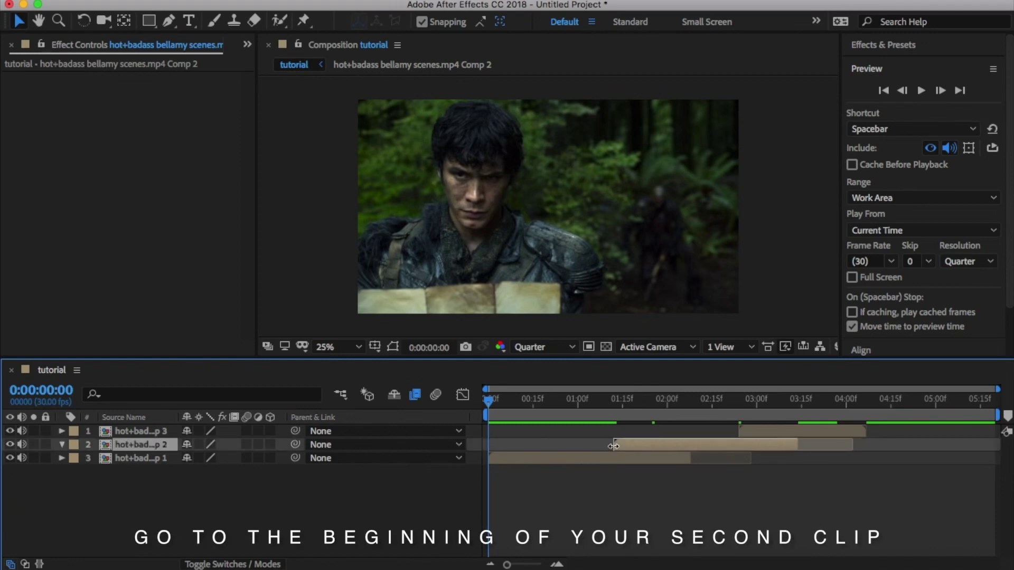
key(i)
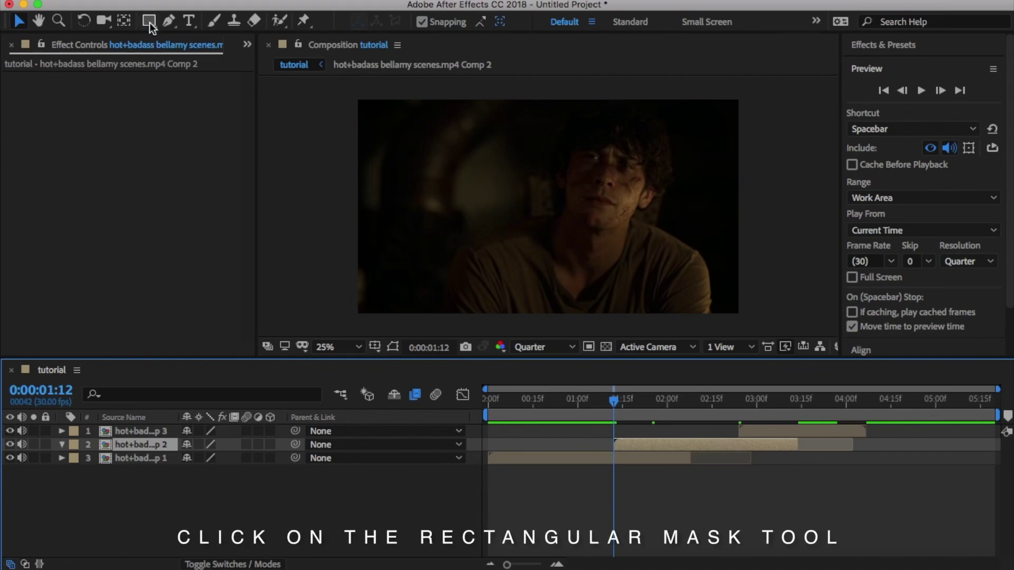
Draw a rectangular Mask 1 on layer 2, corner to corner across the full frame
click(149, 21)
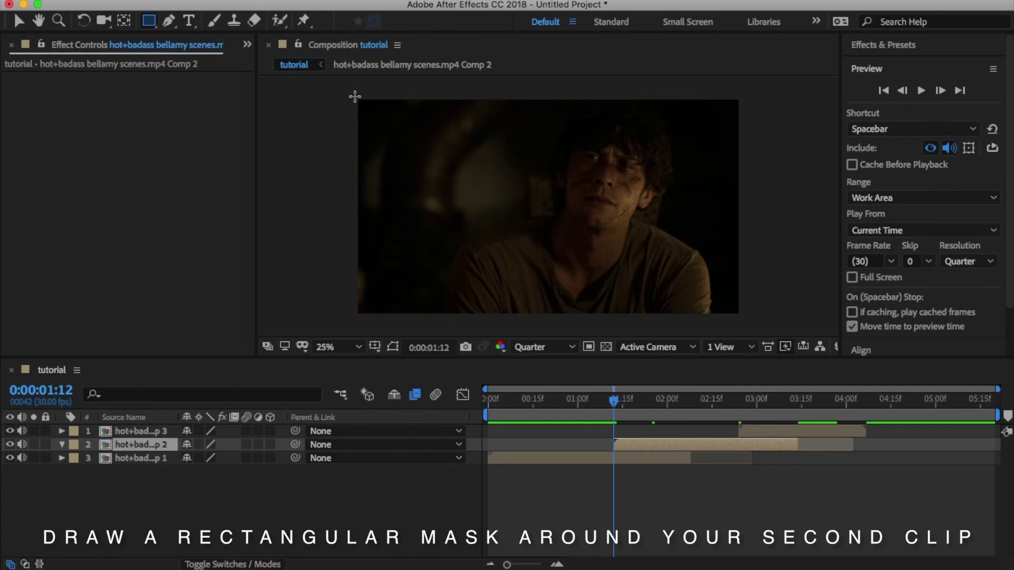
drag(355, 96, 579, 246)
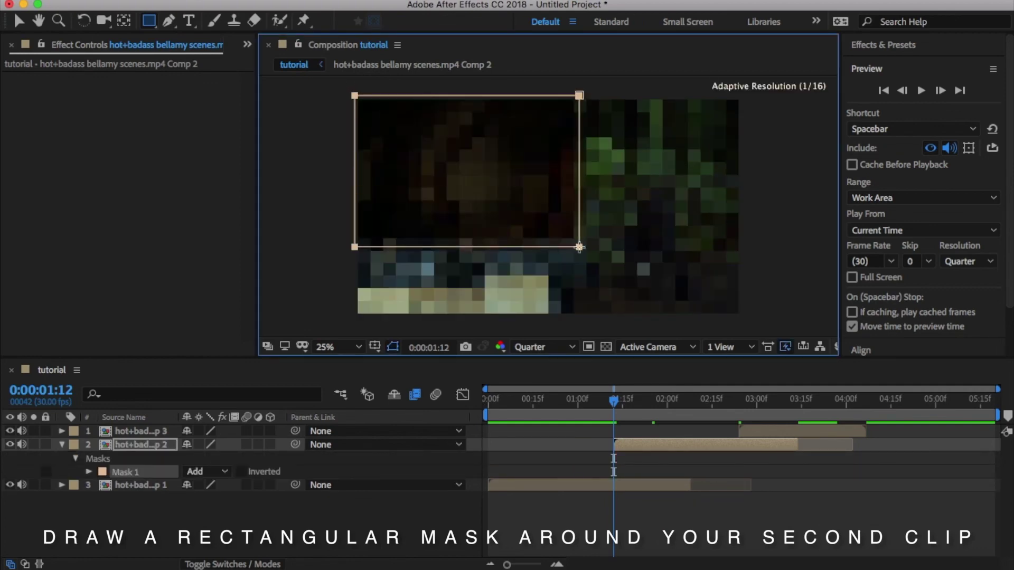
drag(579, 247, 745, 317)
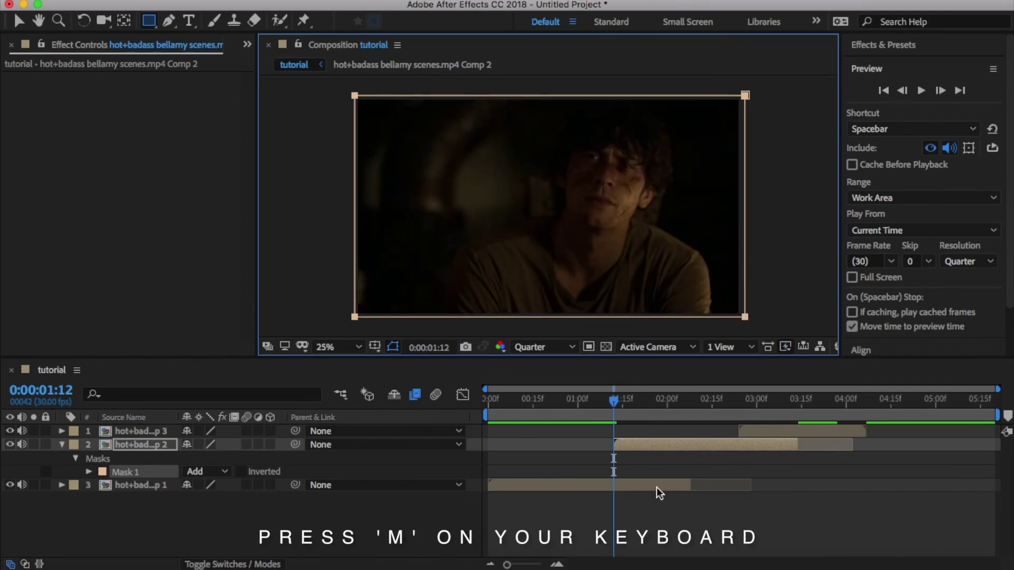
Keyframe Mask 1's Mask Path at 0:00:01:12 and again partway into the clip
key(m)
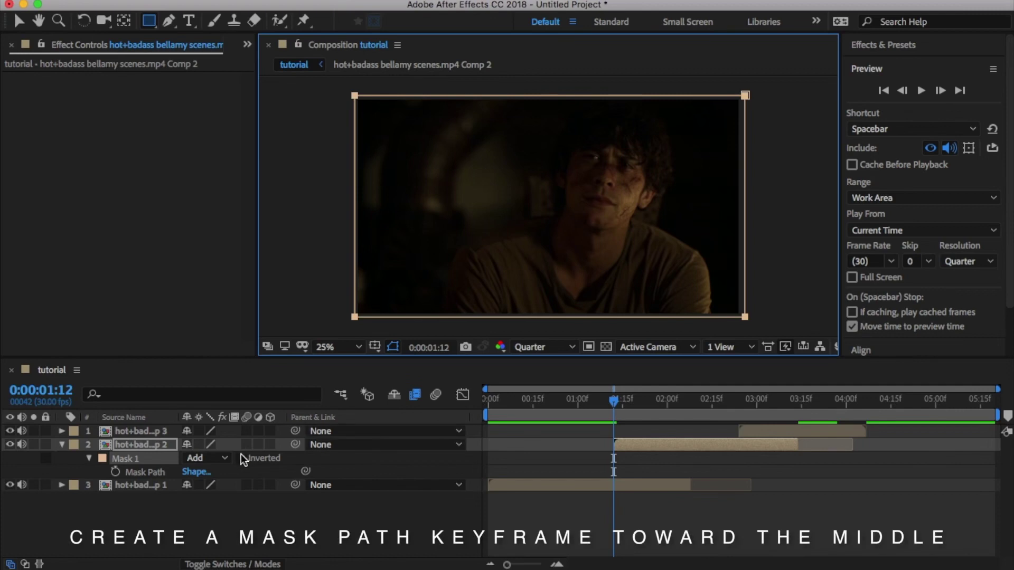
click(115, 472)
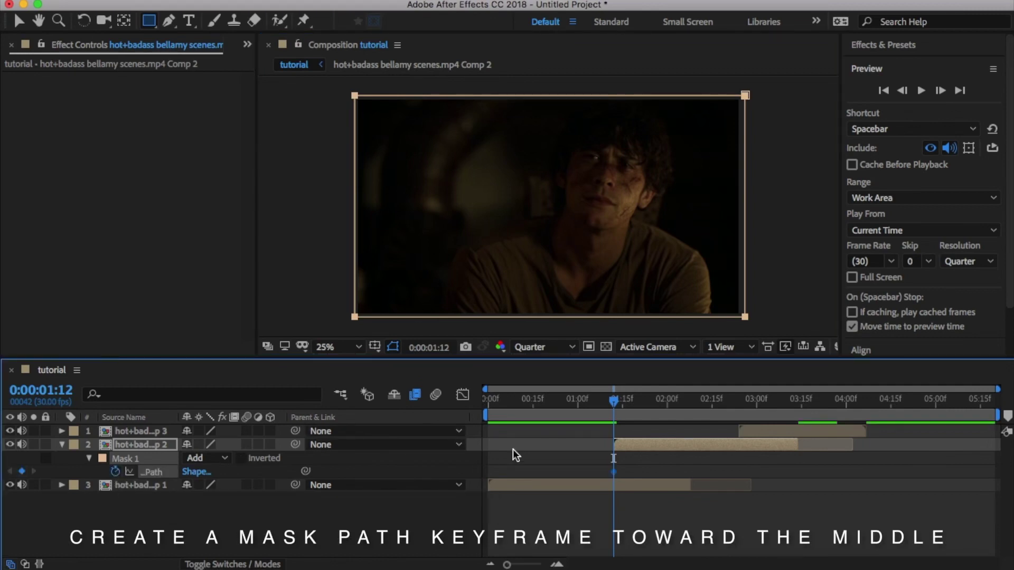
click(617, 471)
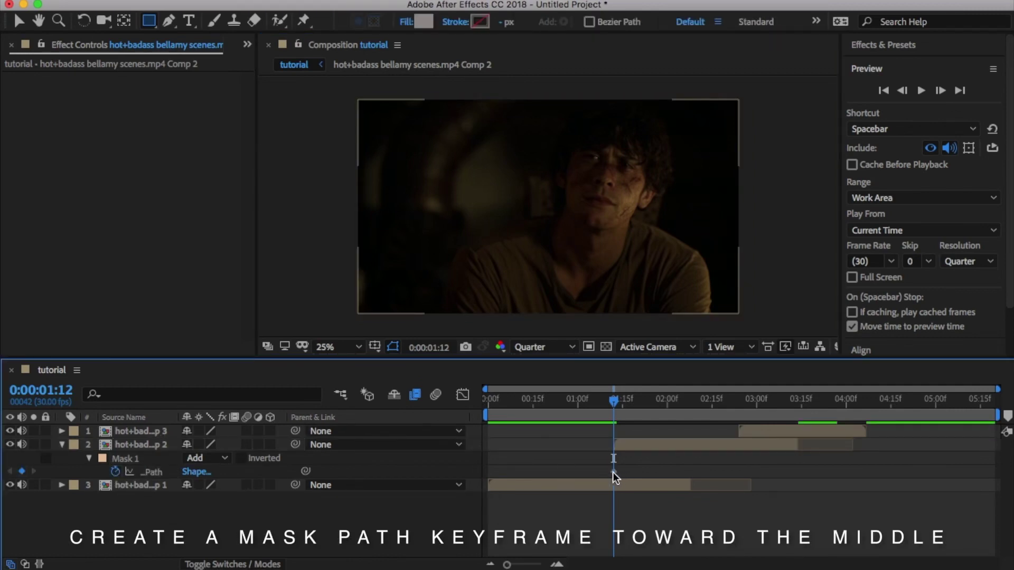
click(612, 473)
drag(613, 472, 676, 472)
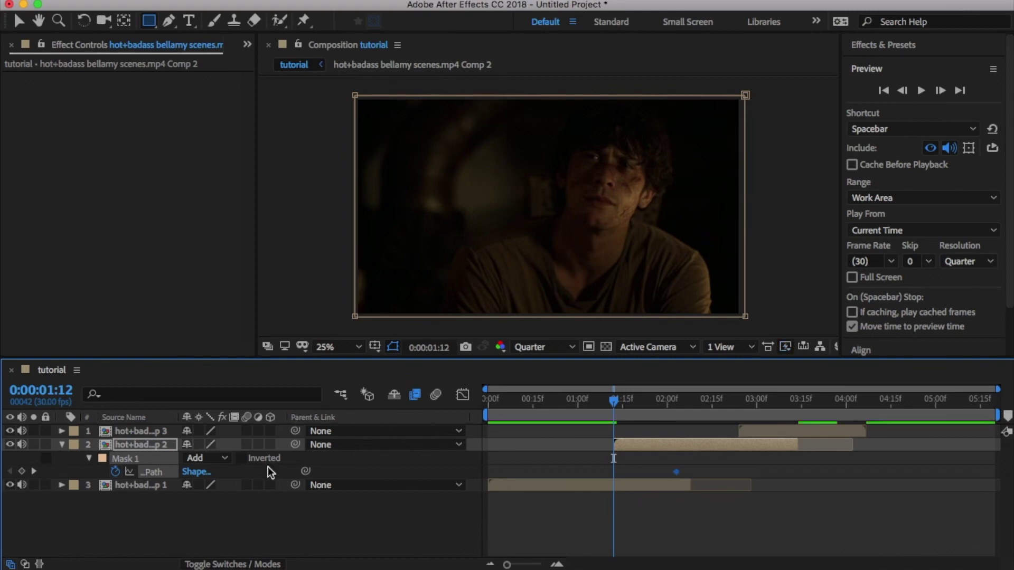
click(21, 471)
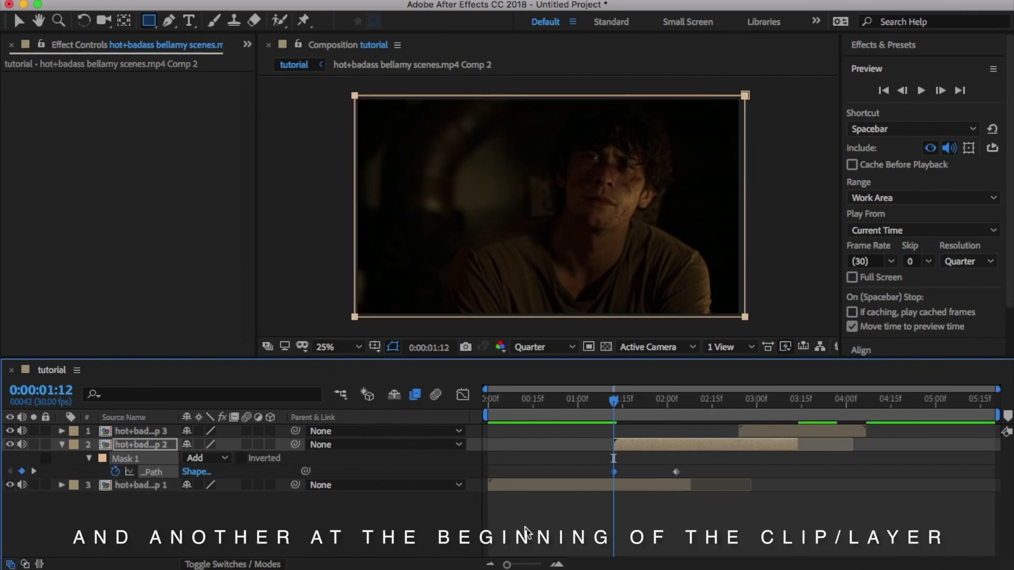
click(630, 467)
On the 0:00:01:12 keyframe, drag the mask's lower-left vertex up to the top-right corner
click(613, 473)
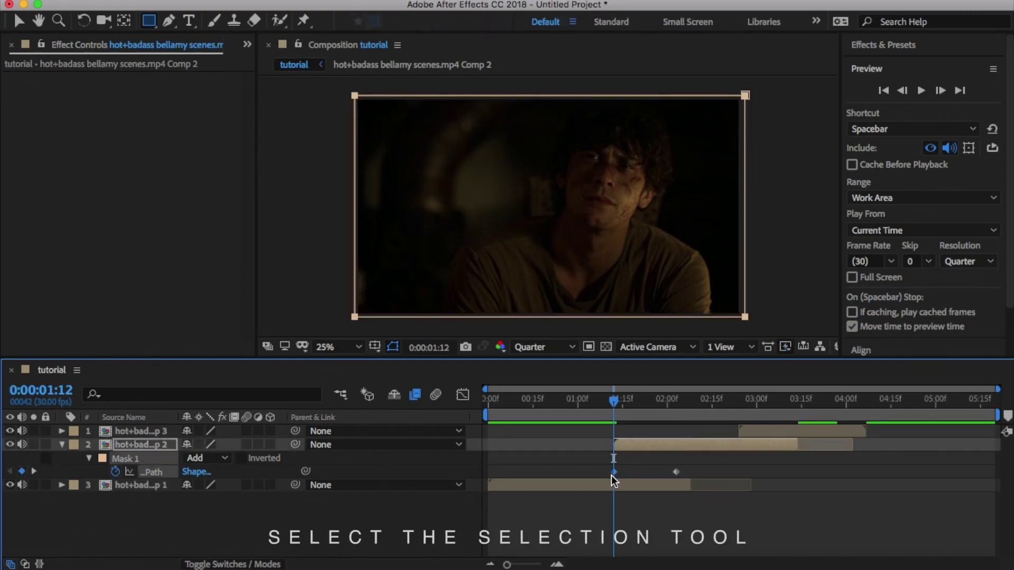
click(20, 21)
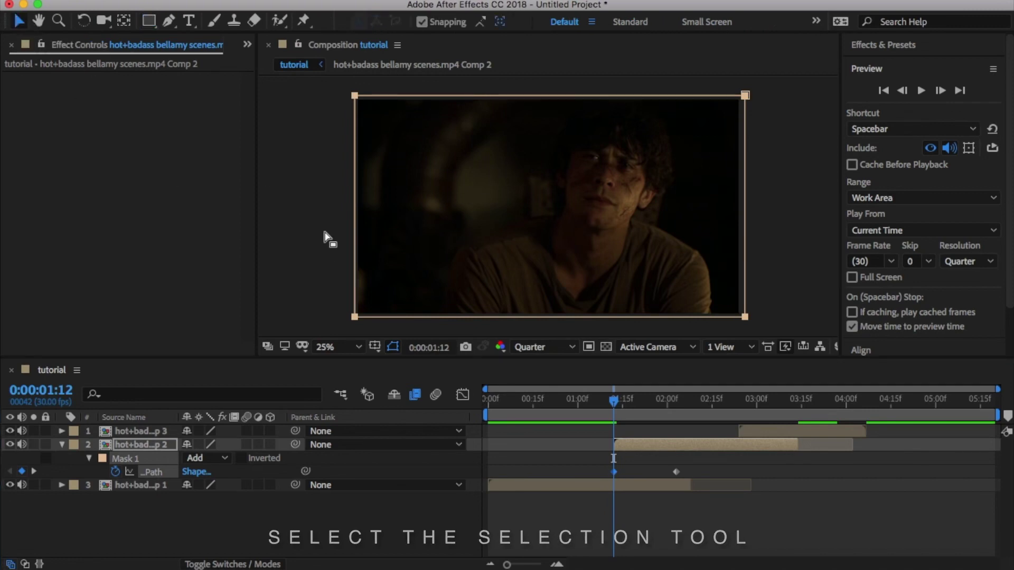
click(356, 321)
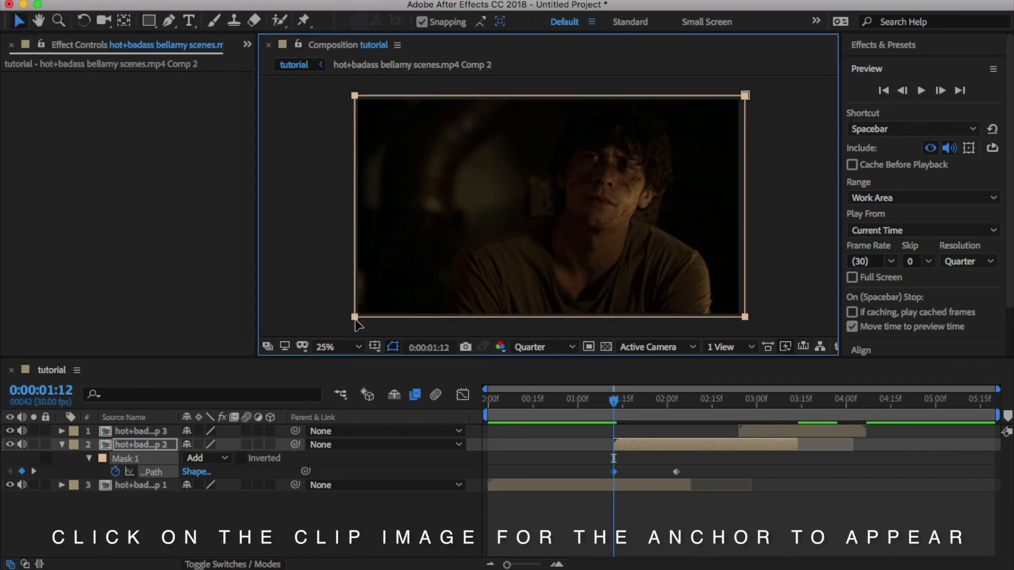
click(396, 285)
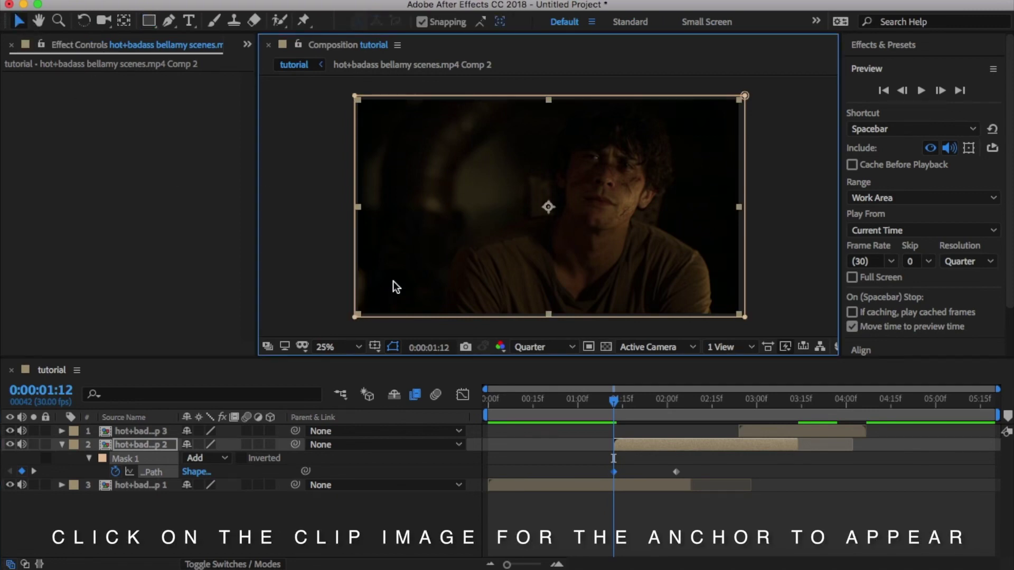
click(366, 316)
mouse_move(366, 317)
mouse_down()
mouse_move(567, 183)
mouse_move(751, 97)
mouse_up()
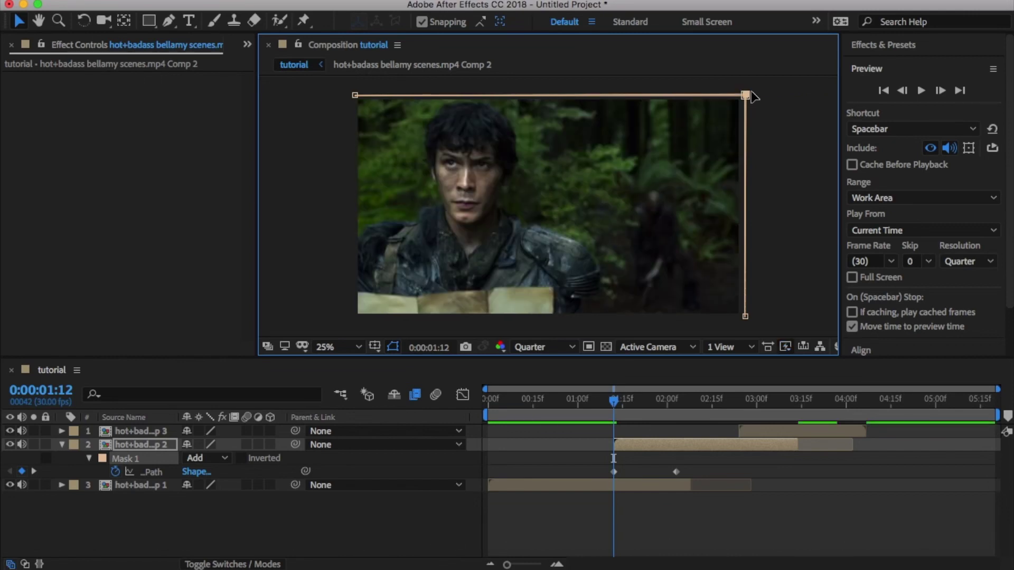
drag(594, 475, 694, 458)
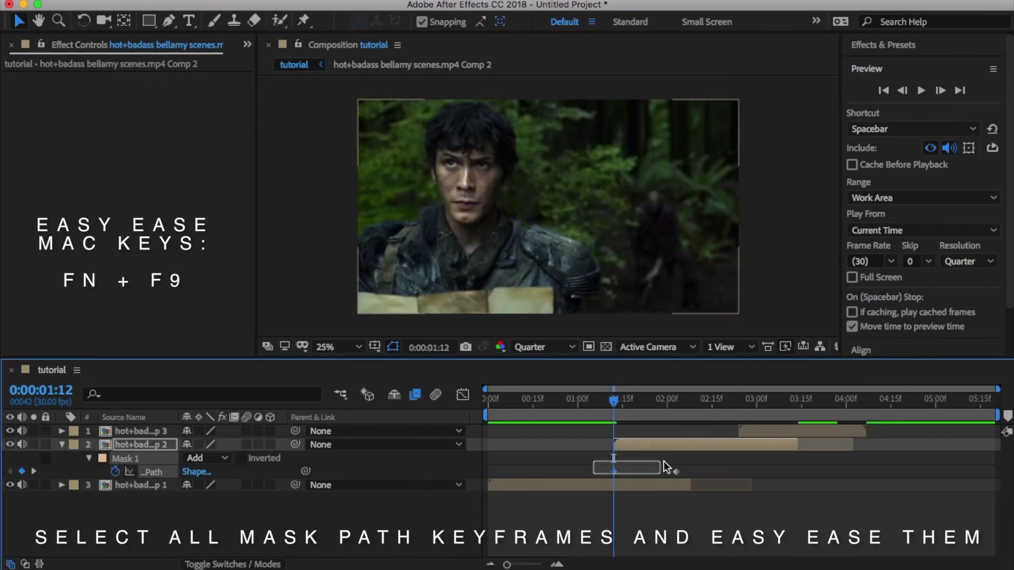
Easy Ease both Mask Path keyframes and reshape the speed curve to start fast
key(F9)
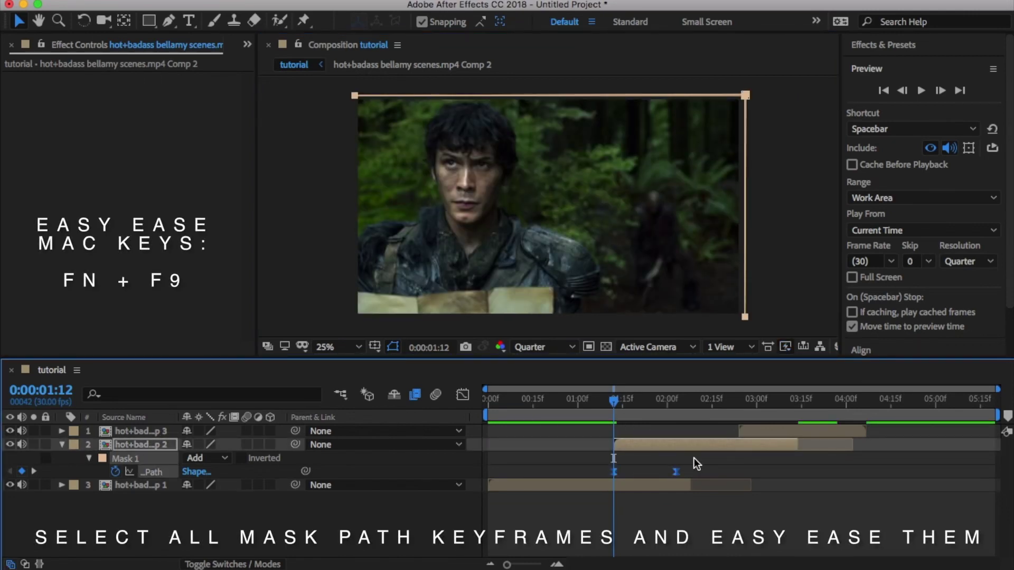
click(463, 401)
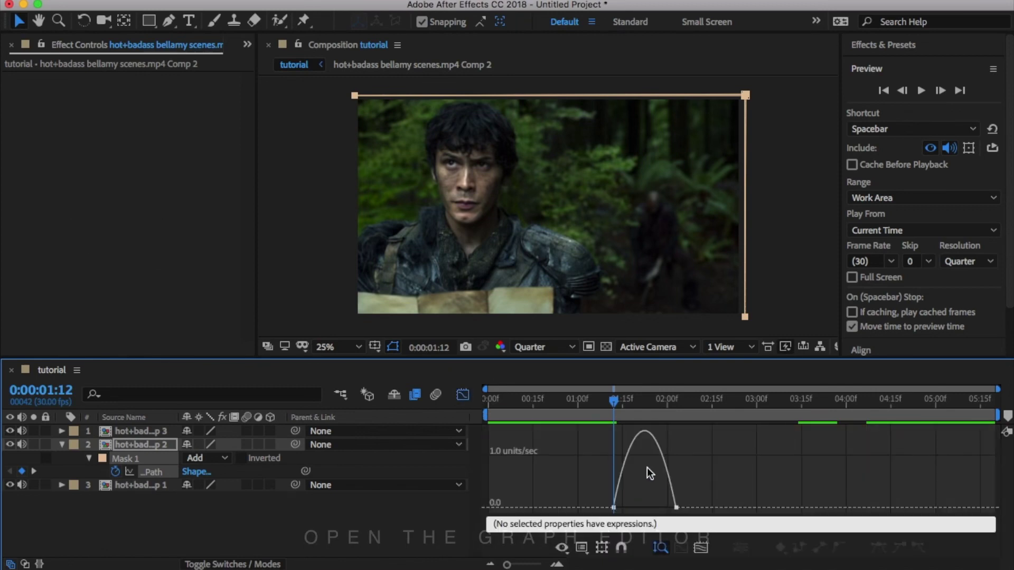
click(614, 508)
mouse_move(624, 509)
mouse_down()
mouse_move(608, 509)
mouse_move(629, 510)
mouse_up()
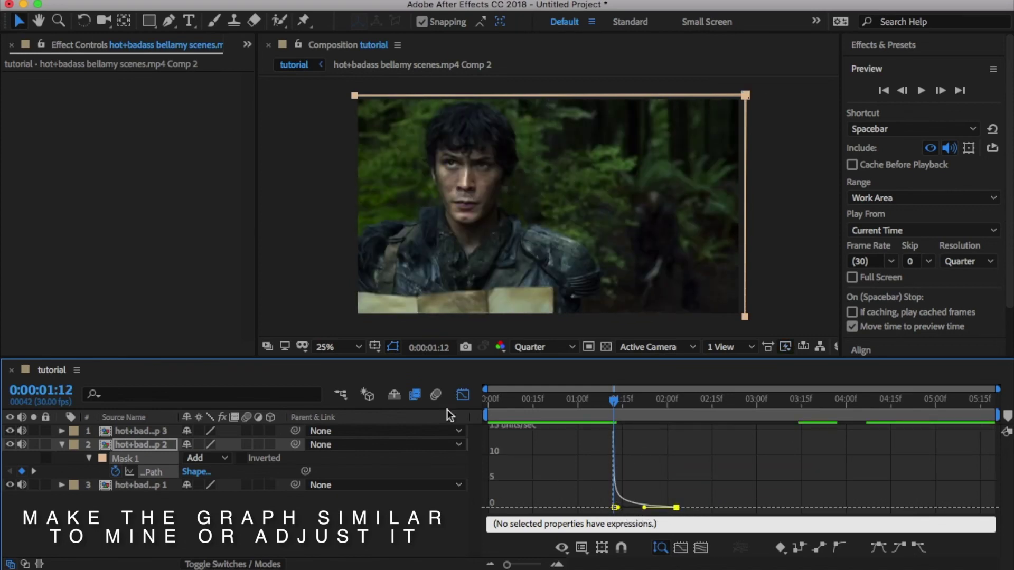
click(463, 395)
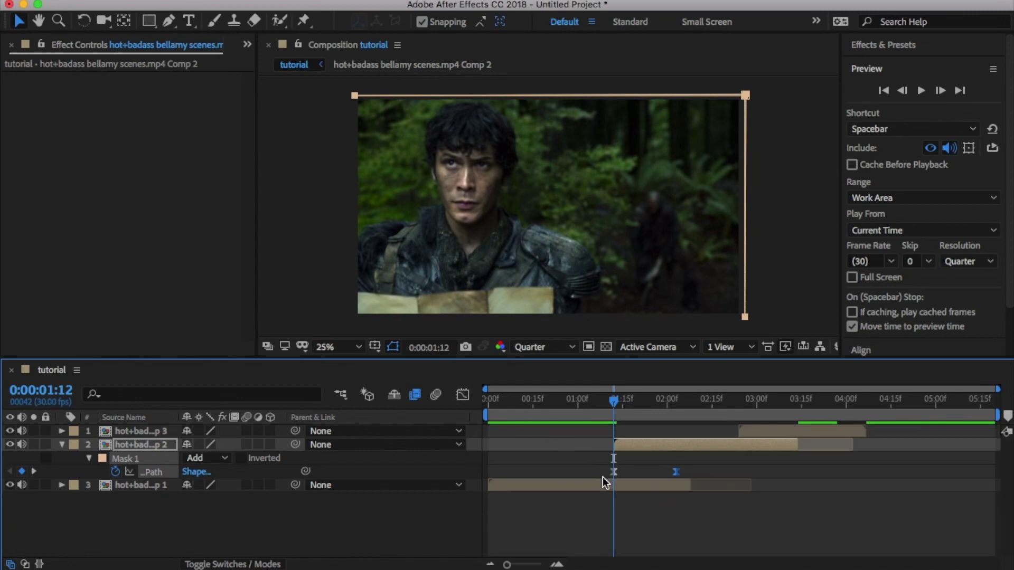
Preview the composition from its beginning
click(602, 479)
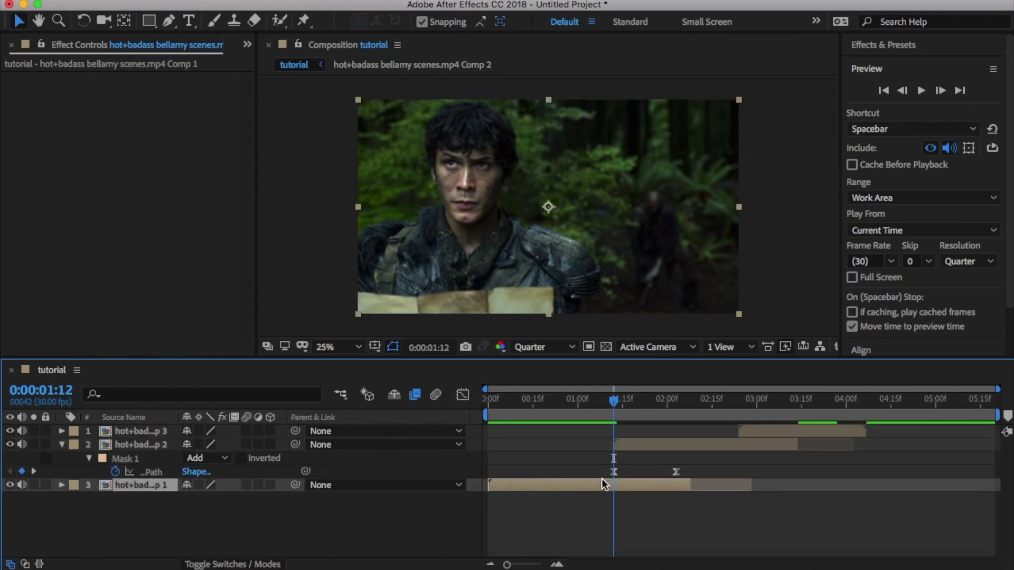
key(Home)
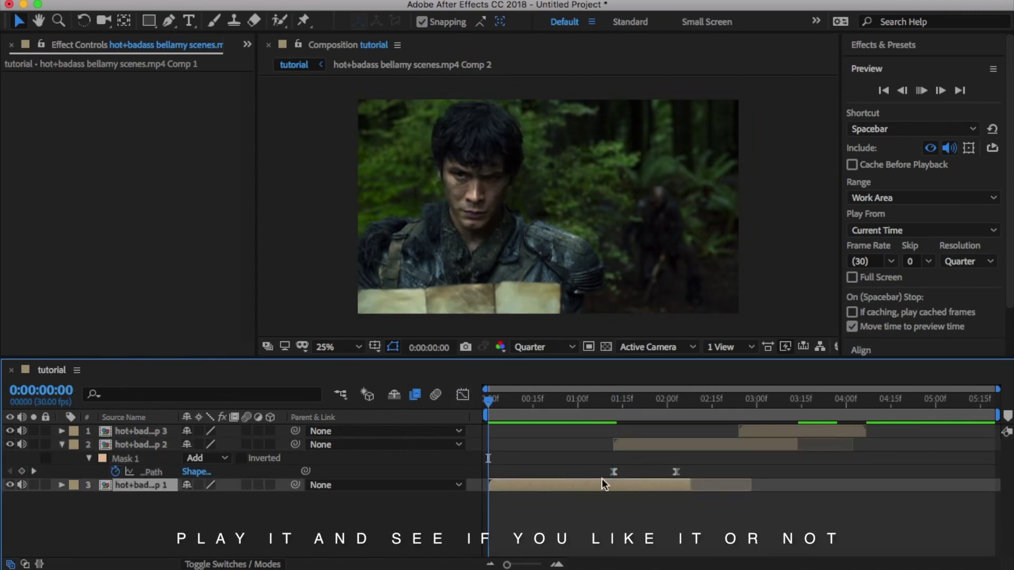
key(space)
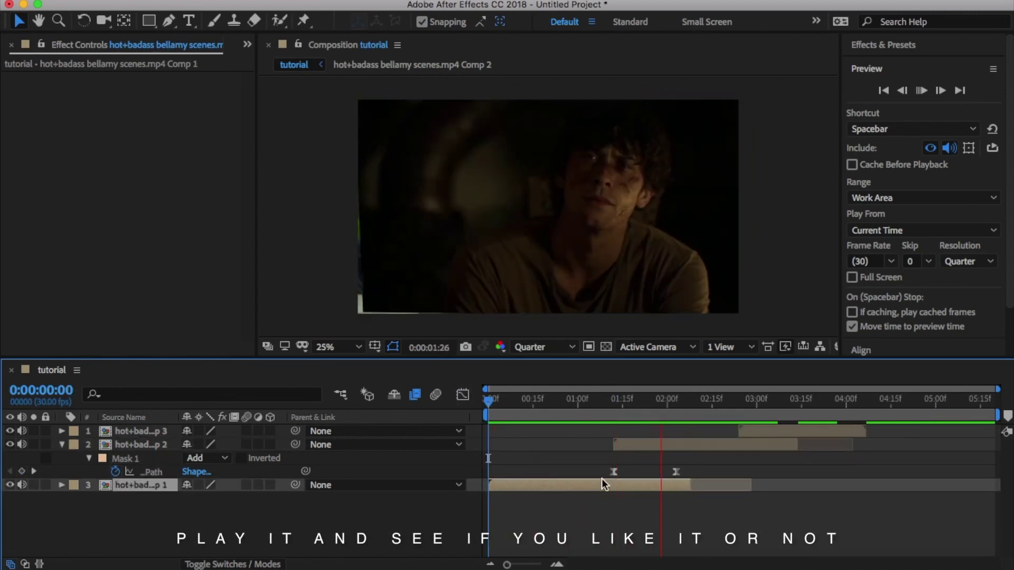
key(space)
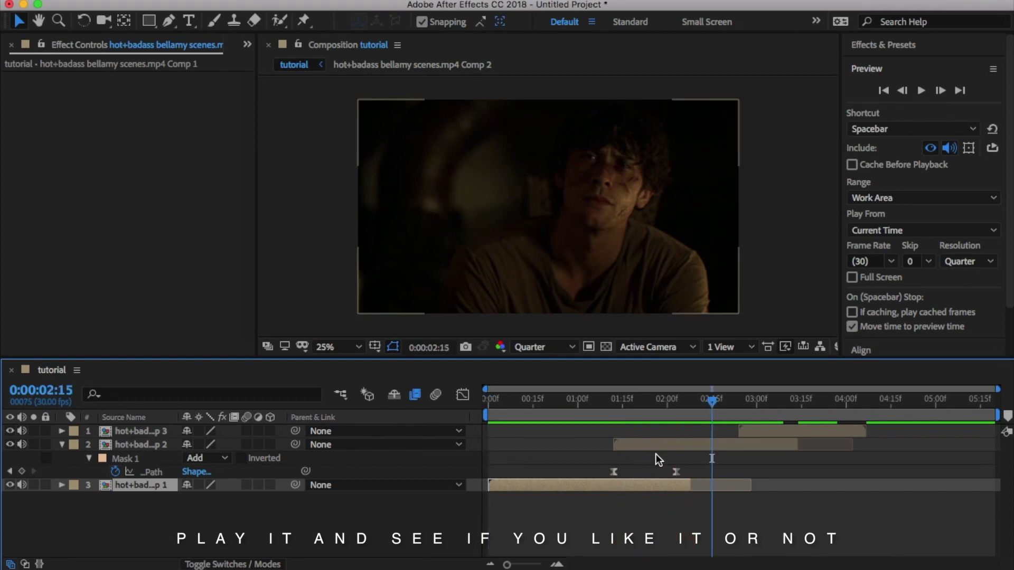
Replay the wipe twice from the second clip's start at 0:00:01:12, then deselect
click(644, 444)
key(i)
key(space)
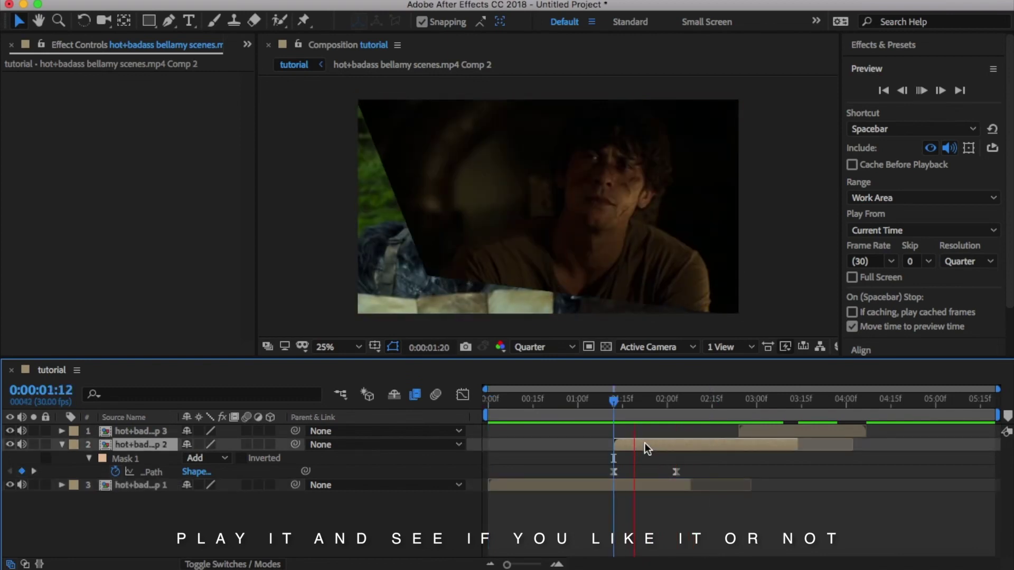
key(space)
key(i)
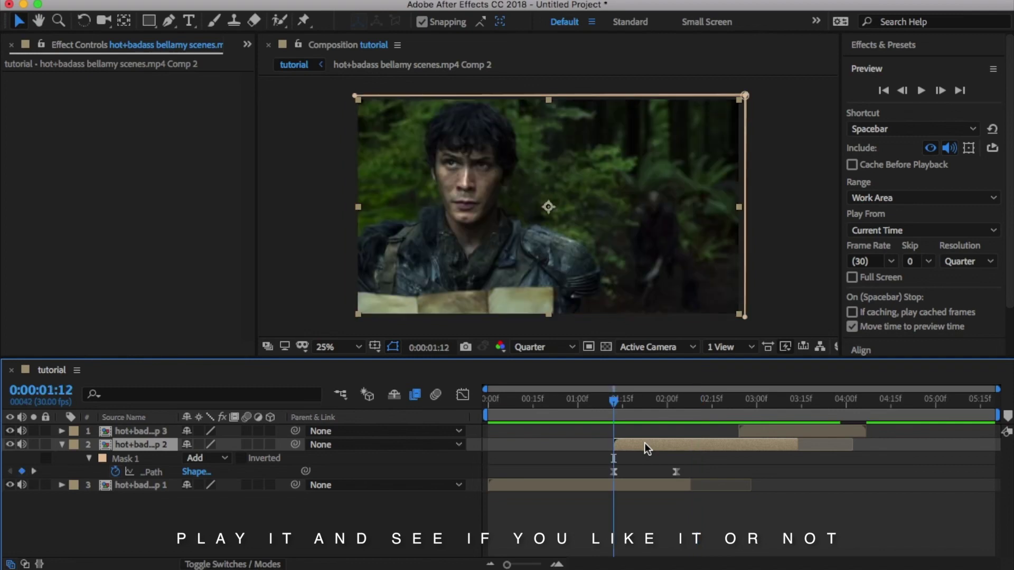
key(space)
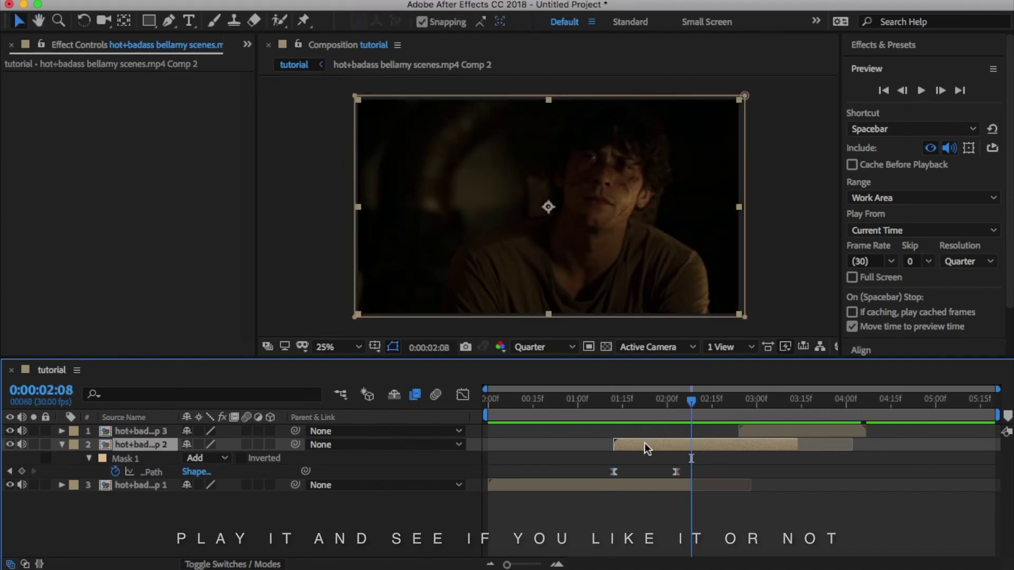
key(space)
key(i)
click(702, 511)
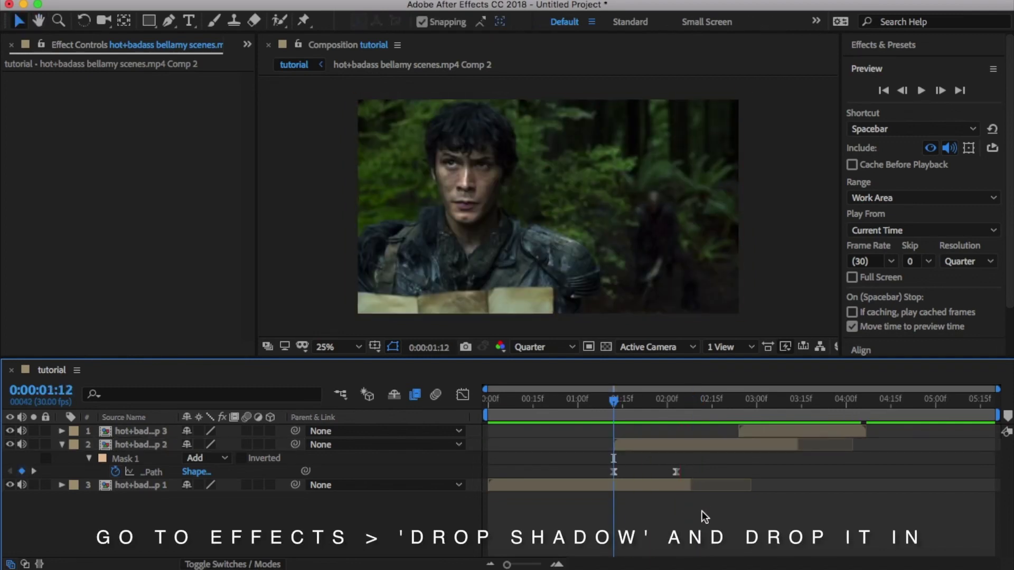
Search Effects & Presets for 'drop sh' and drag Drop Shadow onto layer 2
click(703, 445)
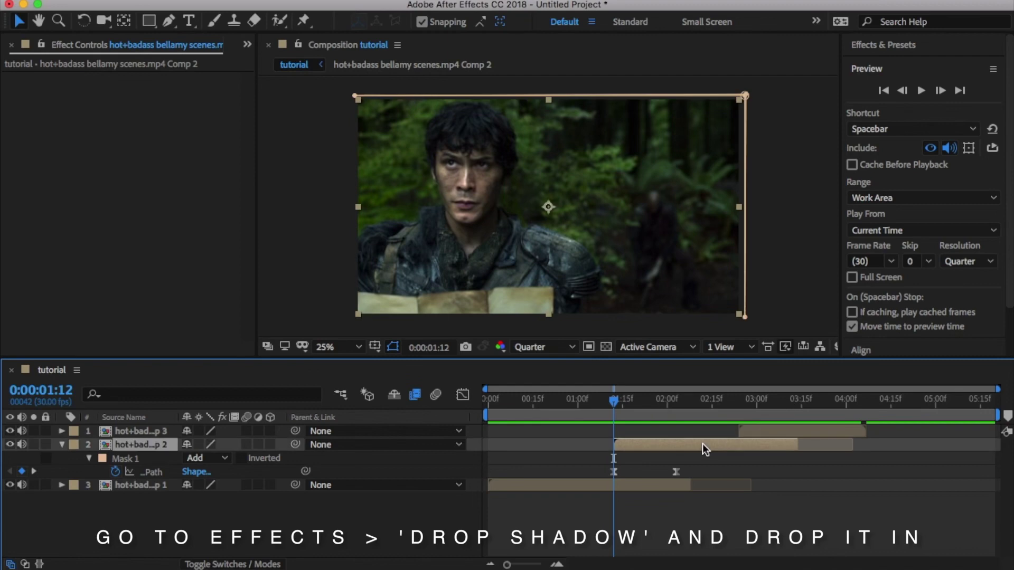
click(901, 48)
click(903, 64)
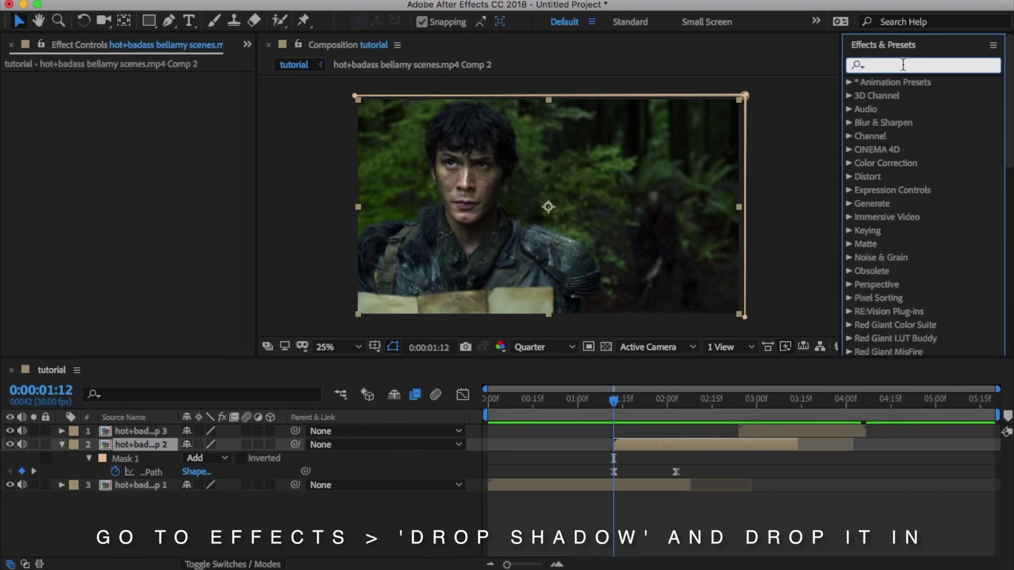
text(drop sh)
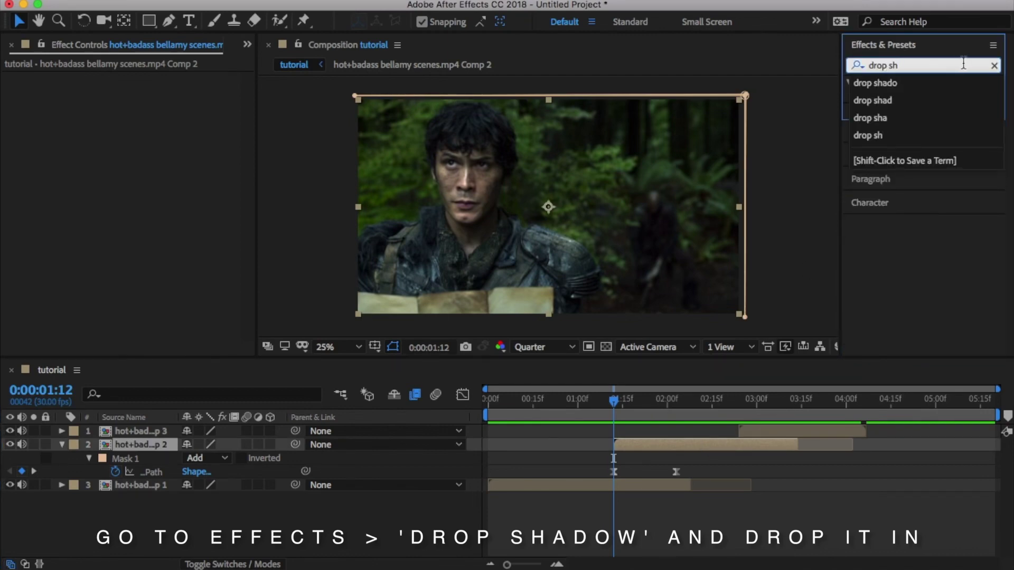
click(958, 85)
drag(940, 96, 752, 391)
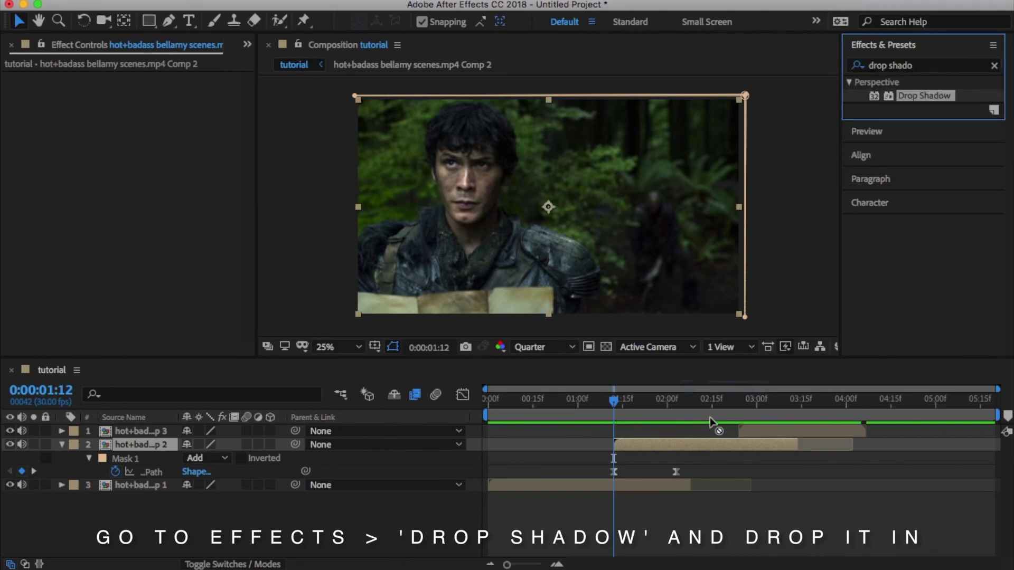
drag(710, 421, 673, 434)
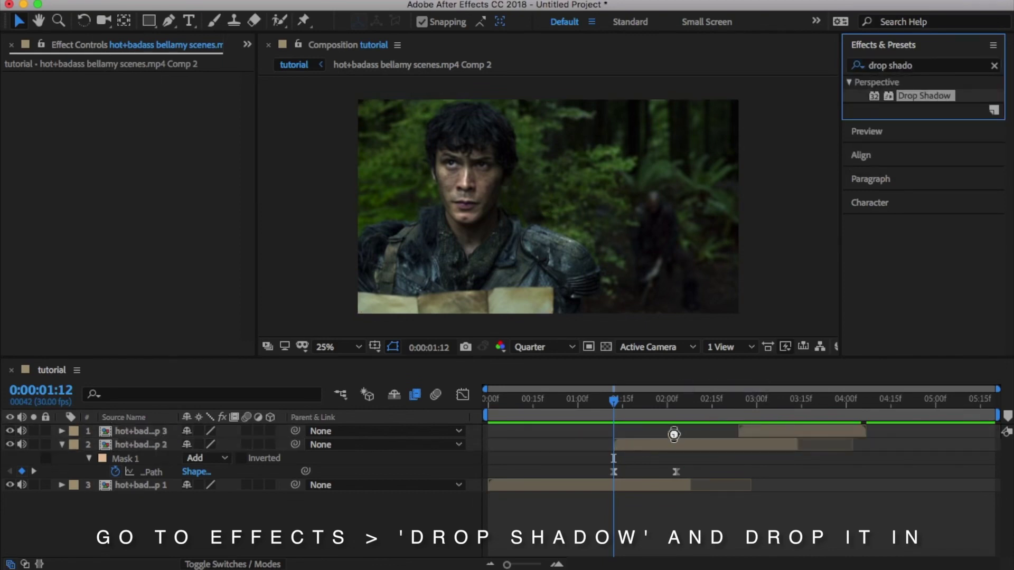
click(646, 401)
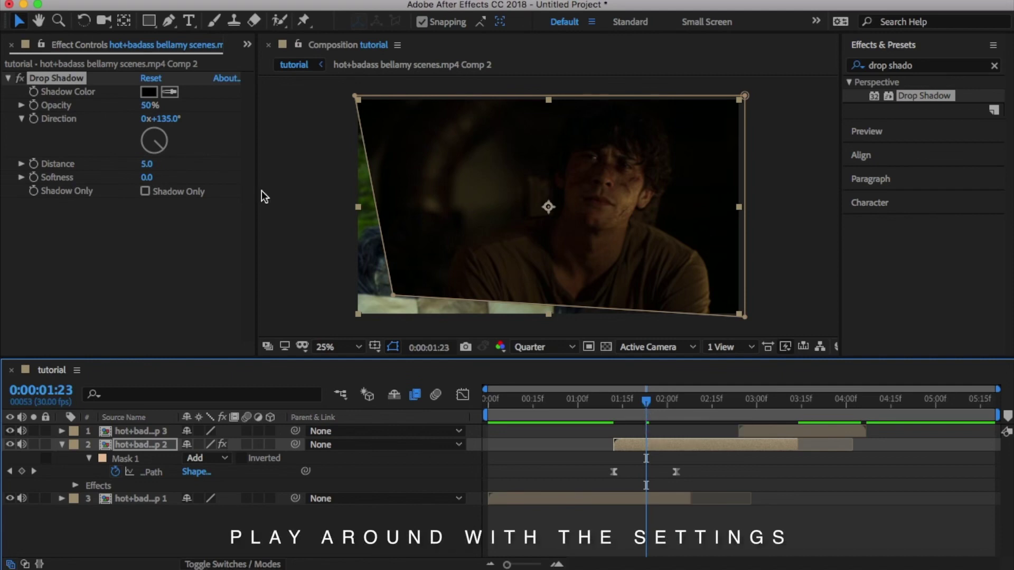
In Effect Controls, set Drop Shadow to 100% opacity, 229° direction, 33 distance, 102 softness
drag(148, 108, 238, 98)
click(146, 150)
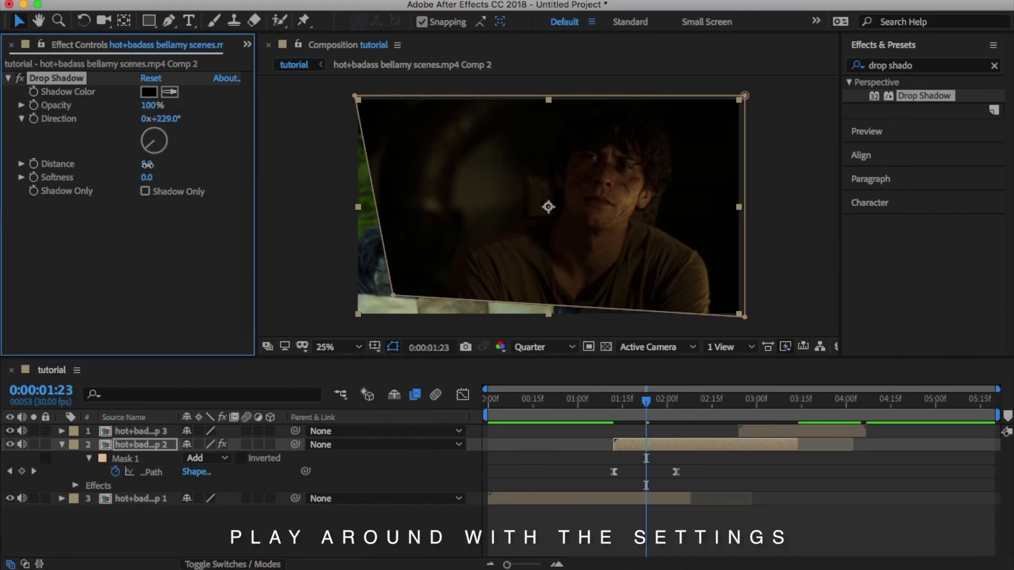
mouse_move(153, 166)
mouse_down()
mouse_move(190, 176)
mouse_move(145, 165)
mouse_up()
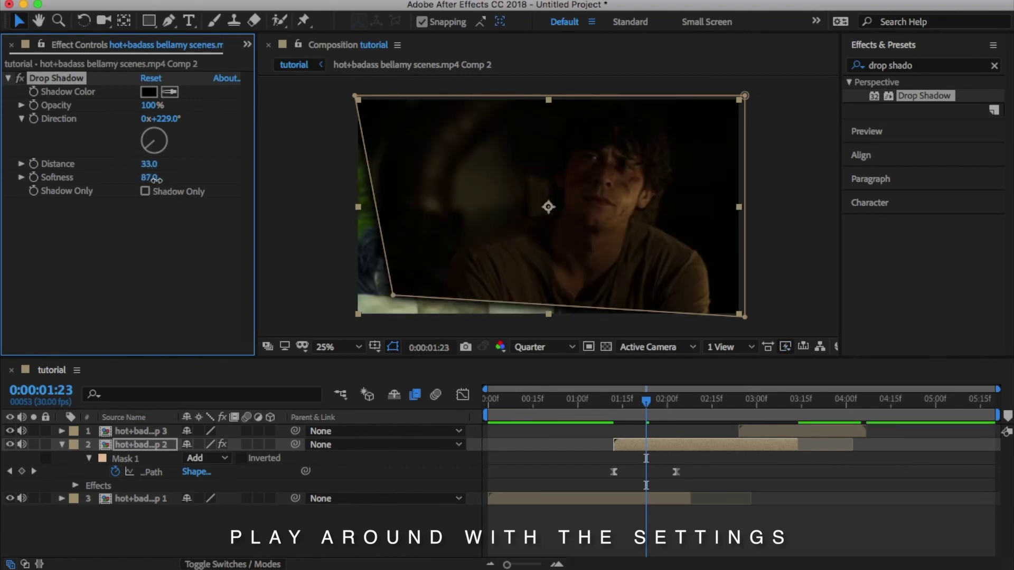
drag(156, 180, 170, 180)
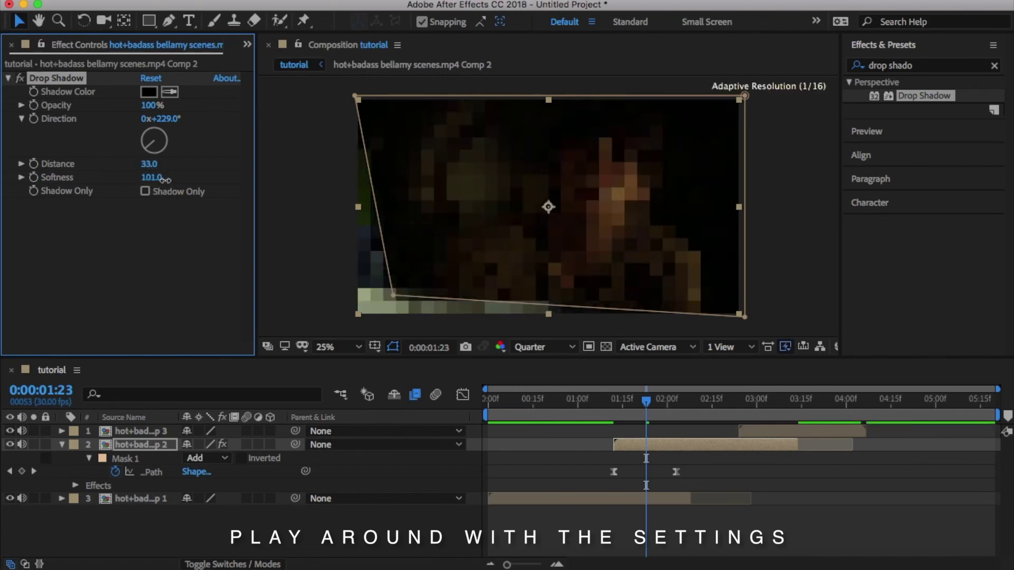
click(649, 511)
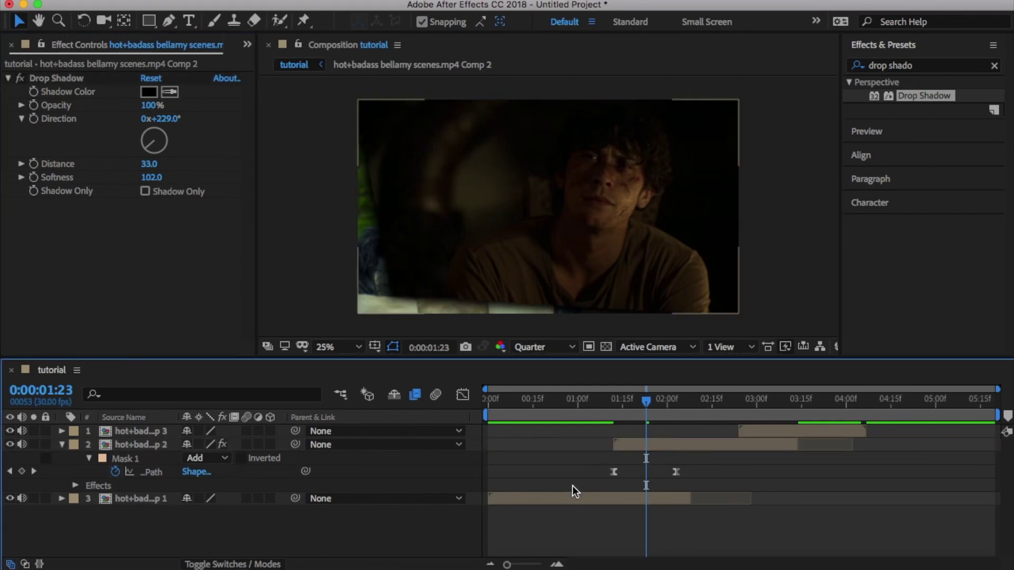
click(553, 496)
Play the composition from the start to review the wipe into the second clip
key(Home)
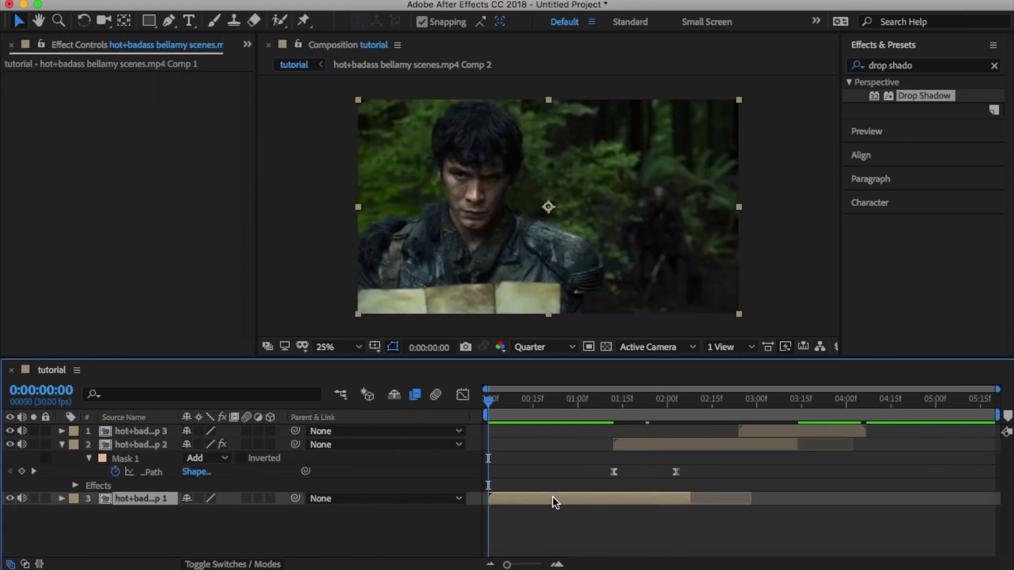
key(space)
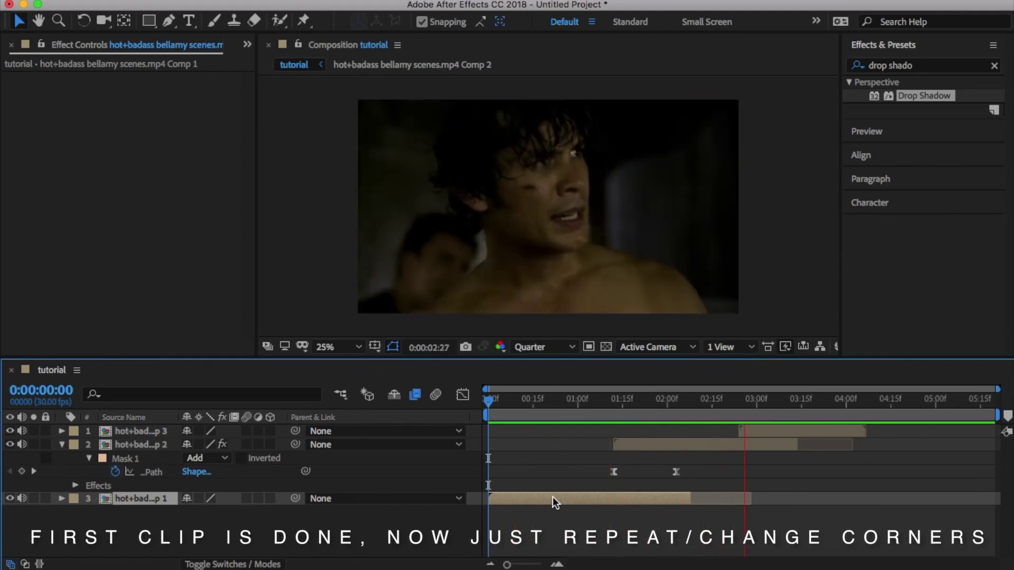
key(space)
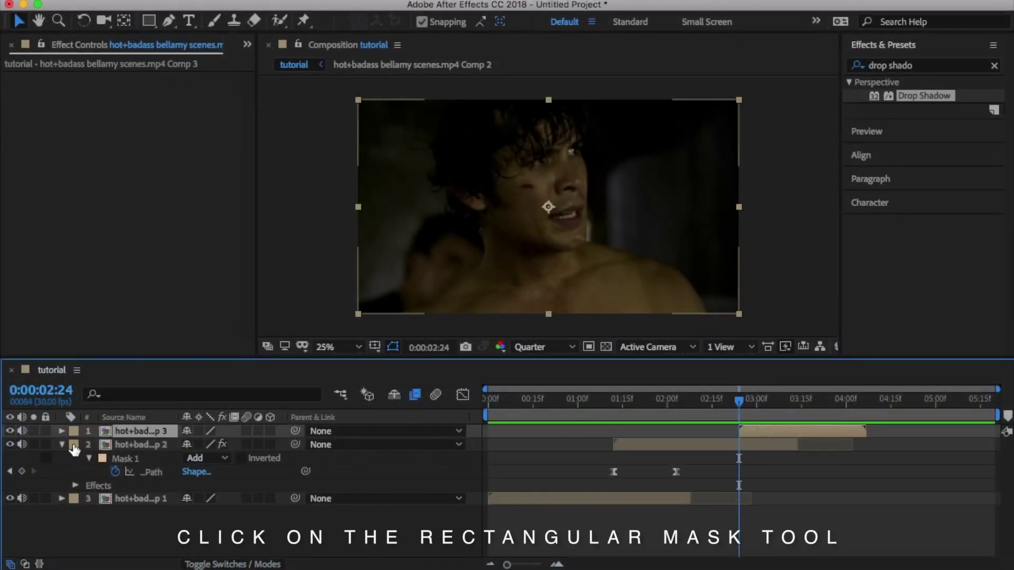
Collapse layer 2 and draw a full-frame rectangular mask on the third clip's layer
click(63, 445)
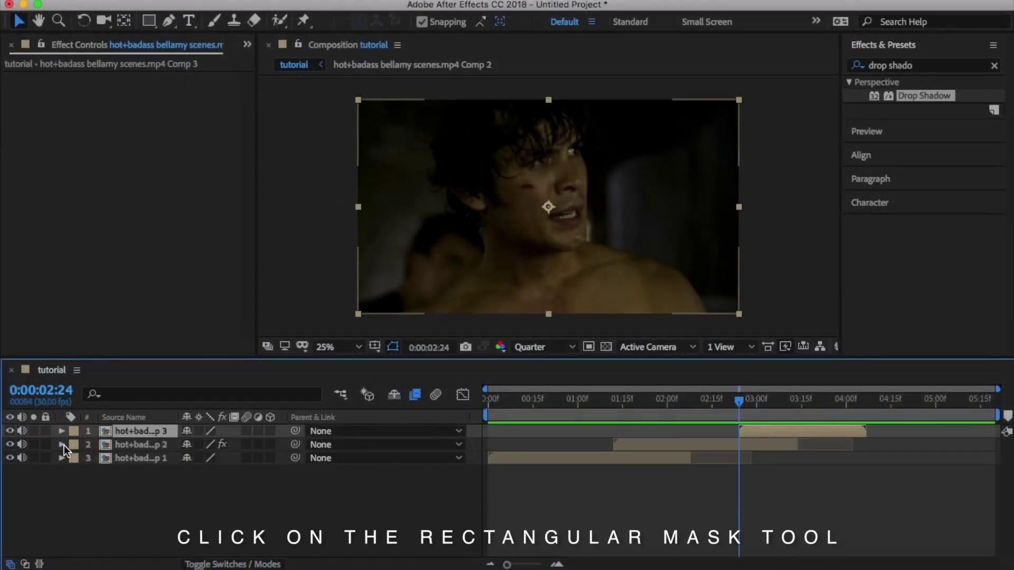
click(148, 24)
drag(348, 92, 744, 320)
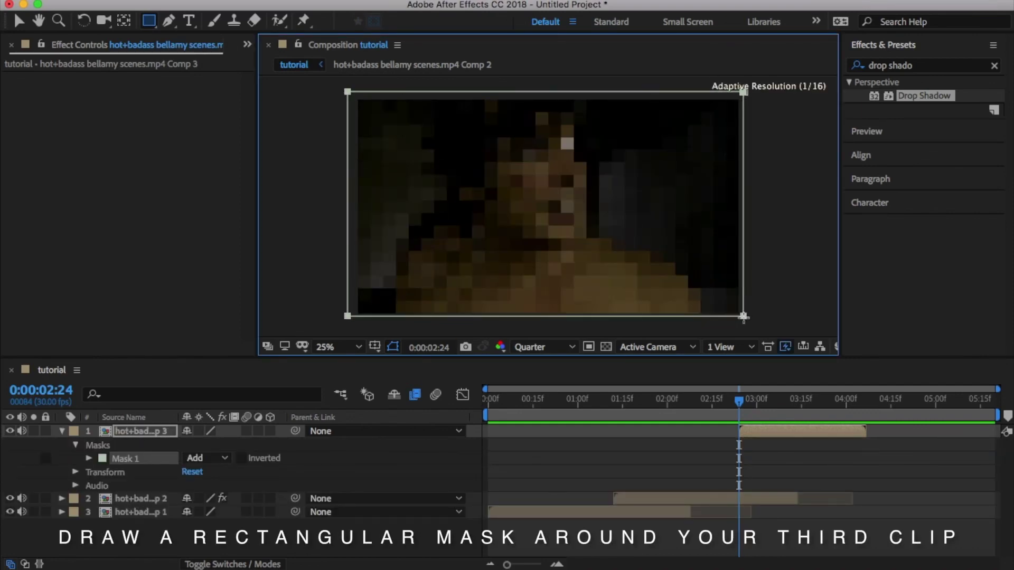
click(768, 453)
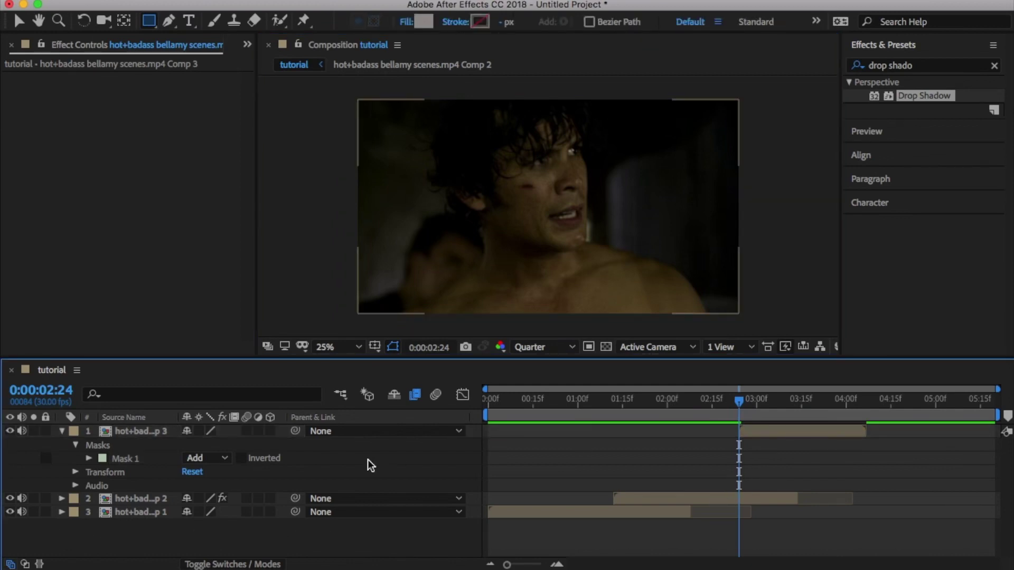
click(134, 429)
Key the third clip's Mask Path at 0:00:02:24 and mid-clip, then reselect the clip
key(m)
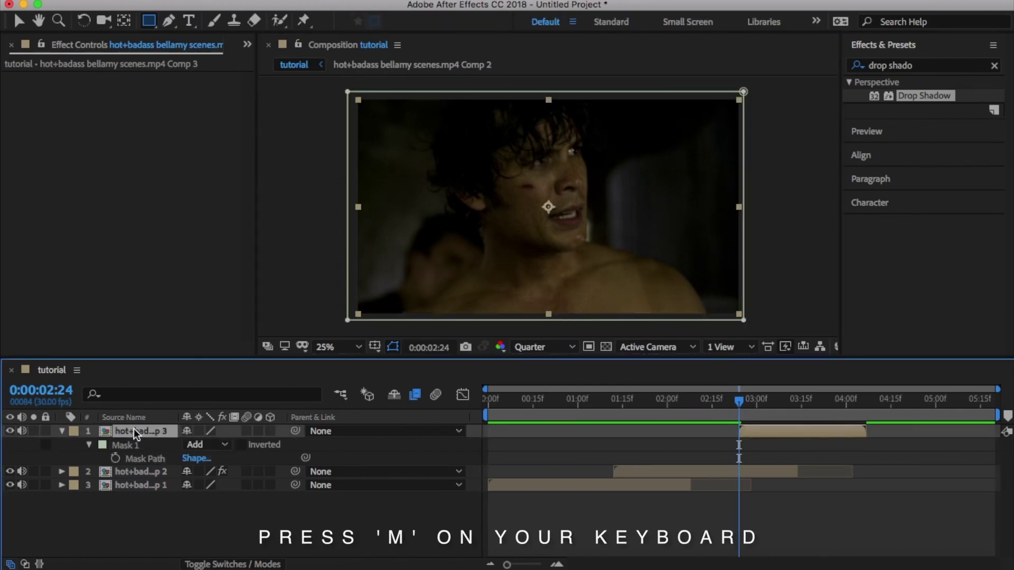
click(115, 458)
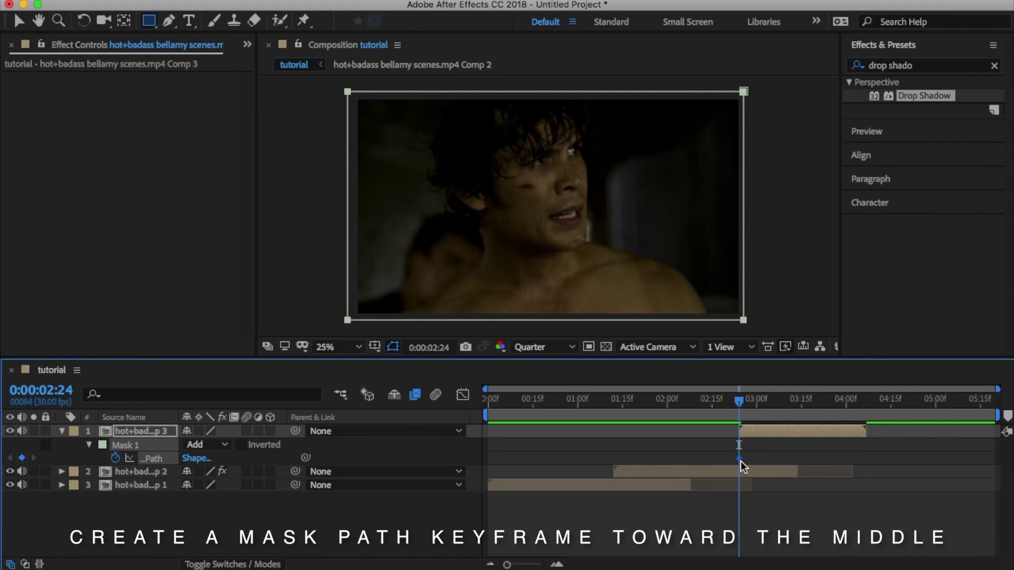
drag(740, 458, 792, 459)
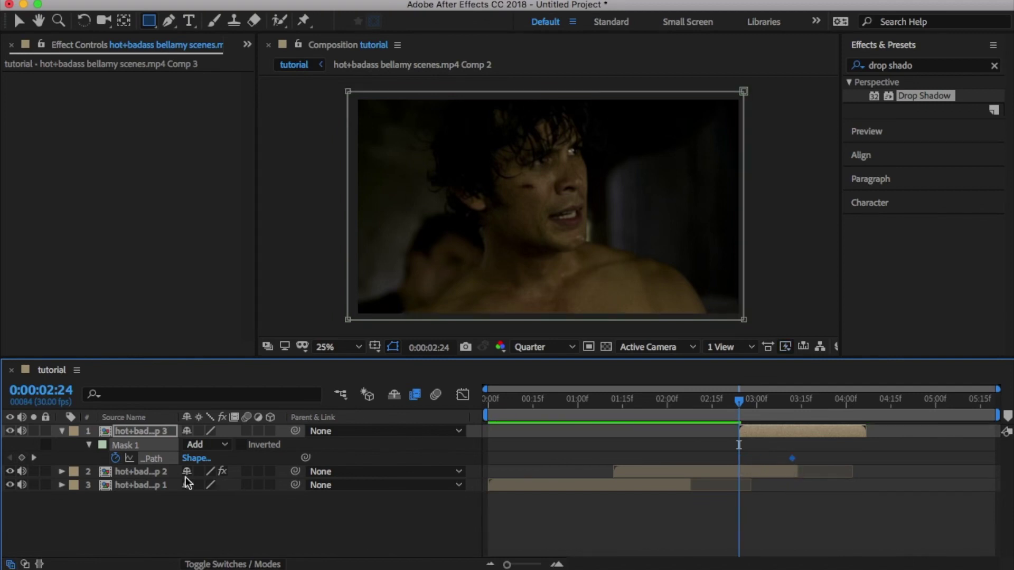
click(21, 458)
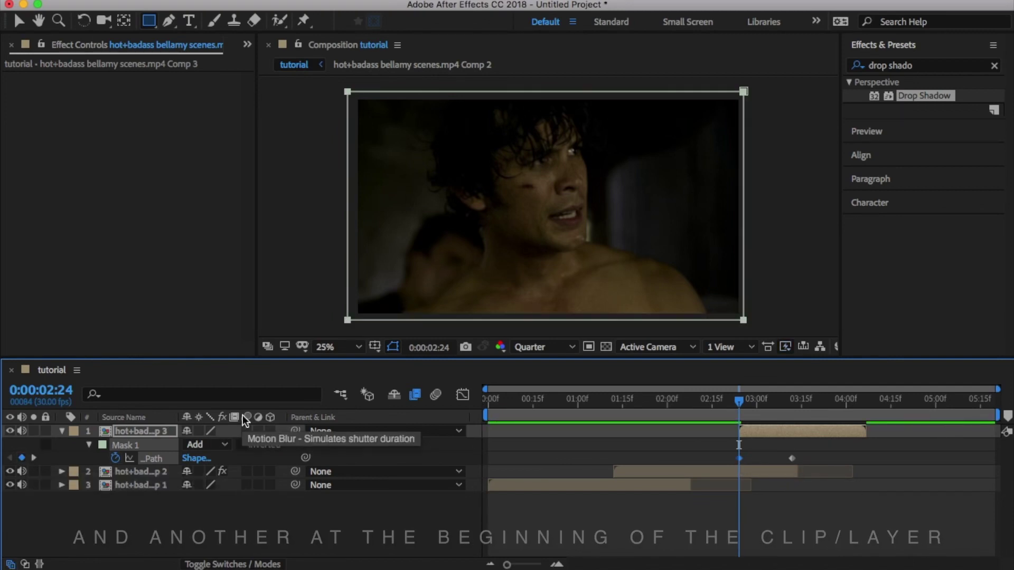
click(19, 21)
click(470, 177)
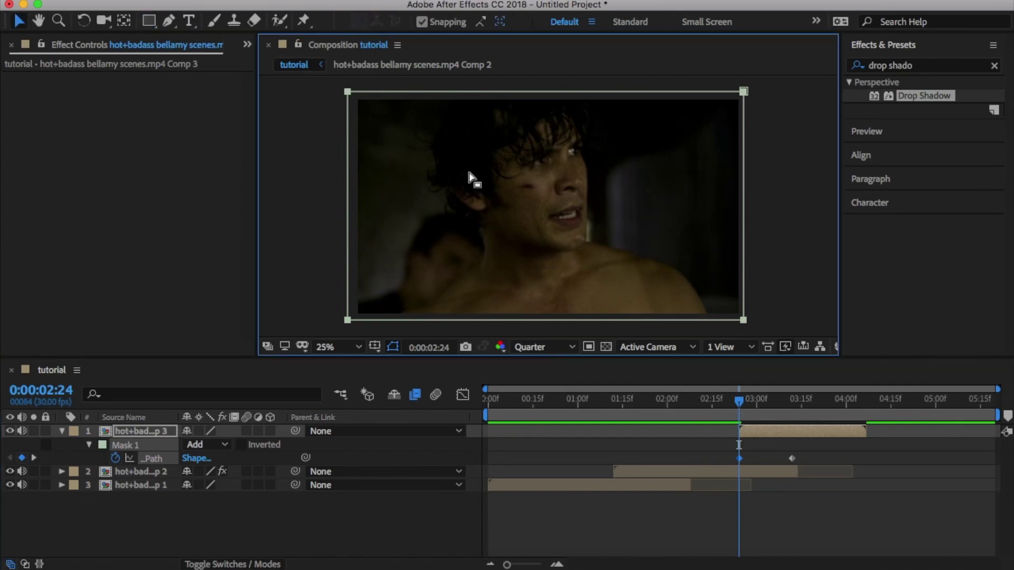
click(470, 178)
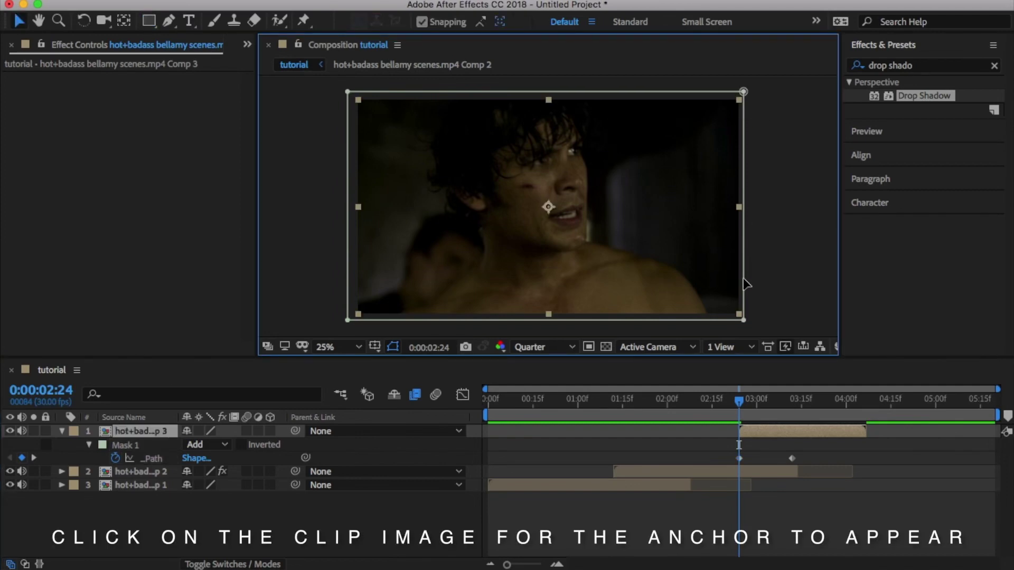
Drag the mask's bottom-right corner to the frame's top-left at the first keyframe, then select both keyframes
mouse_move(744, 315)
mouse_down()
mouse_move(405, 150)
mouse_move(347, 92)
mouse_up()
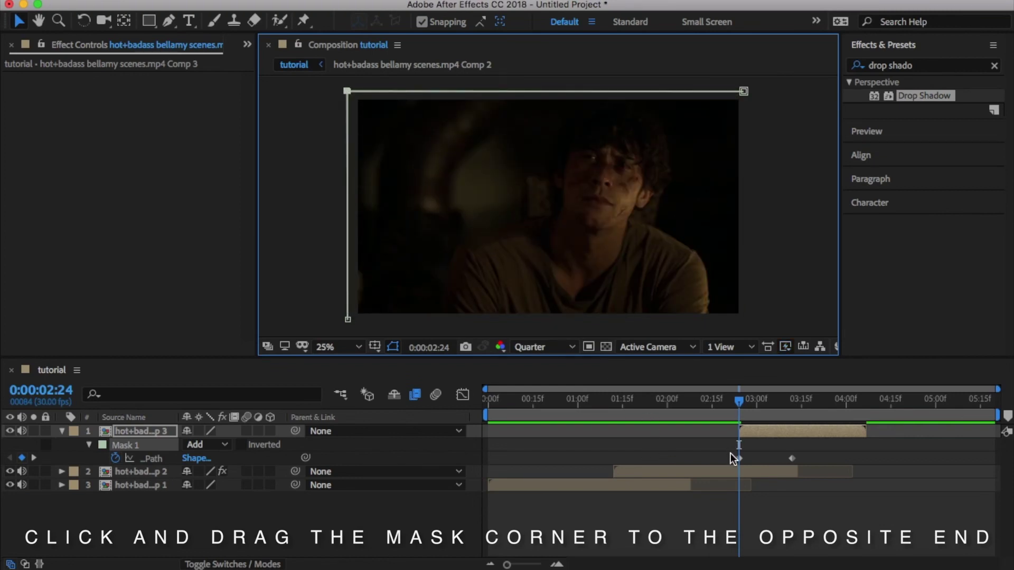
drag(730, 455, 818, 460)
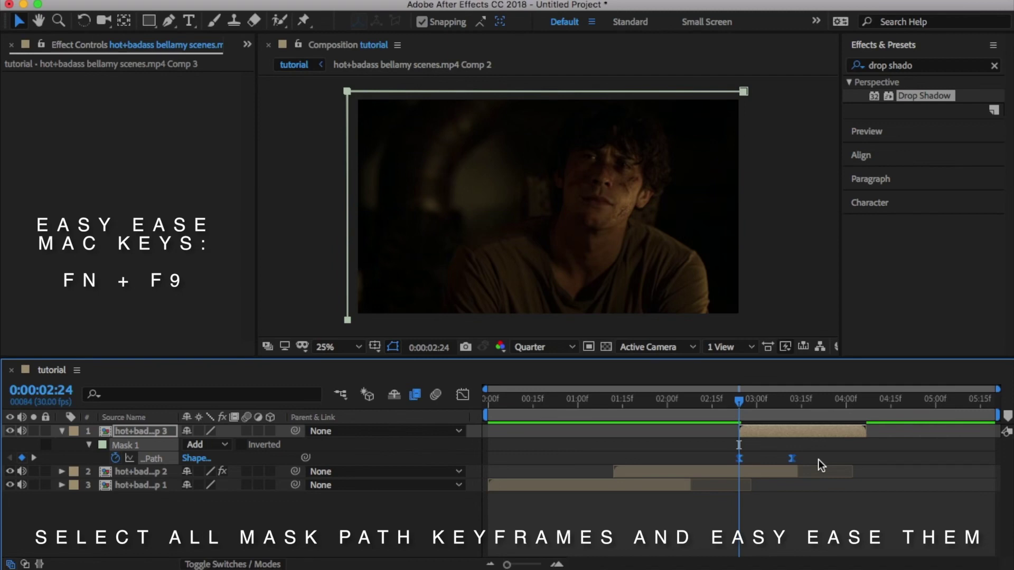
In the Graph Editor, adjust the first Mask Path keyframe's influence so the wipe starts fast and eases out
click(464, 395)
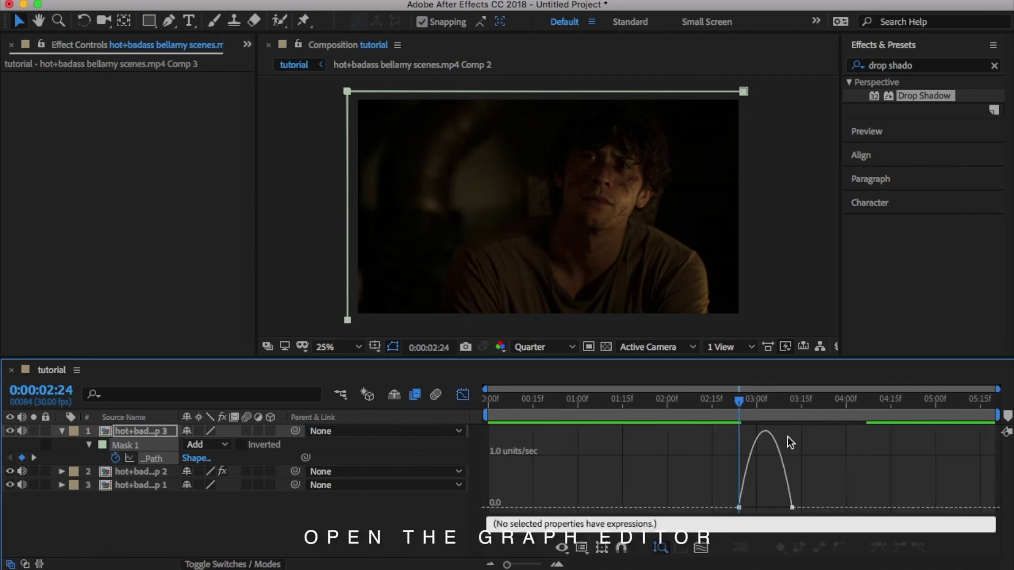
click(740, 509)
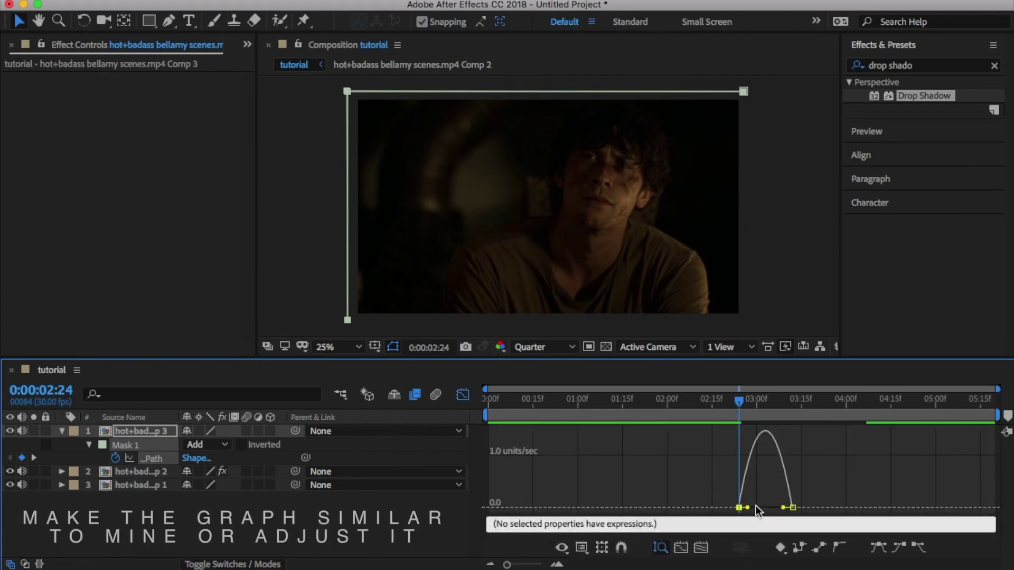
mouse_move(748, 507)
mouse_down()
mouse_move(727, 508)
mouse_move(766, 508)
mouse_up()
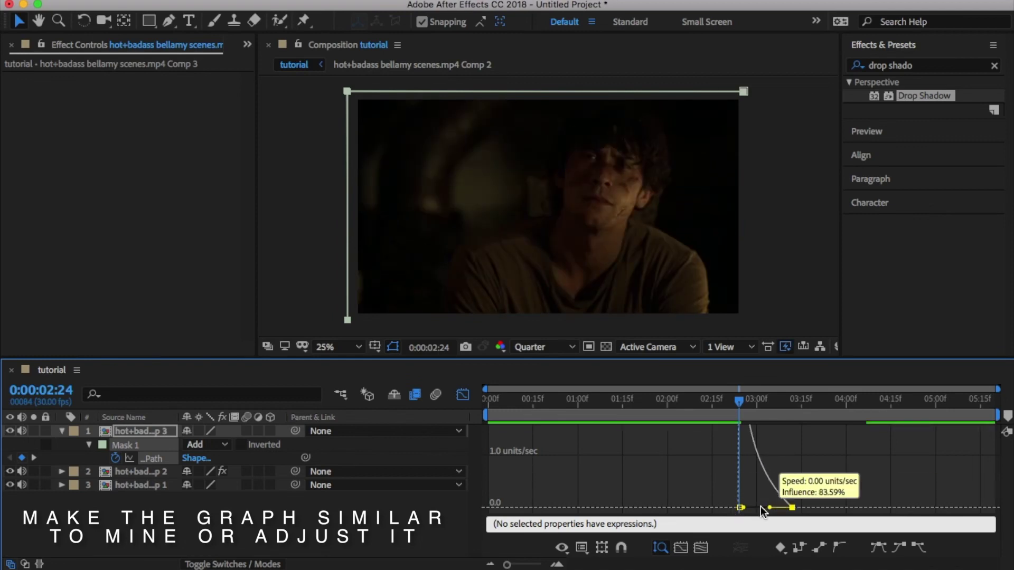
click(463, 396)
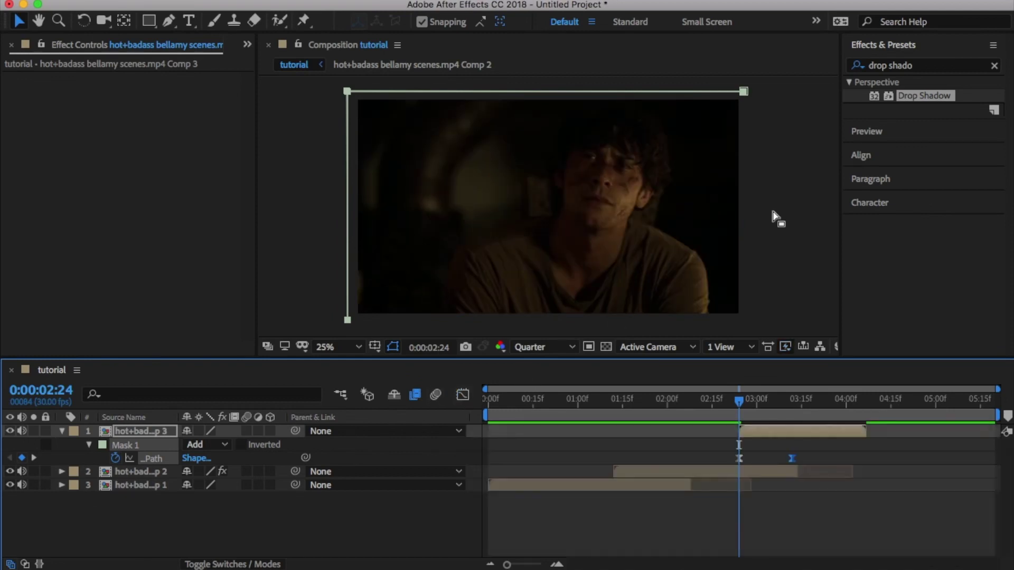
Play the composition from the first frame to review the wipe, stop it, and select layer 1
click(905, 44)
click(901, 66)
click(885, 90)
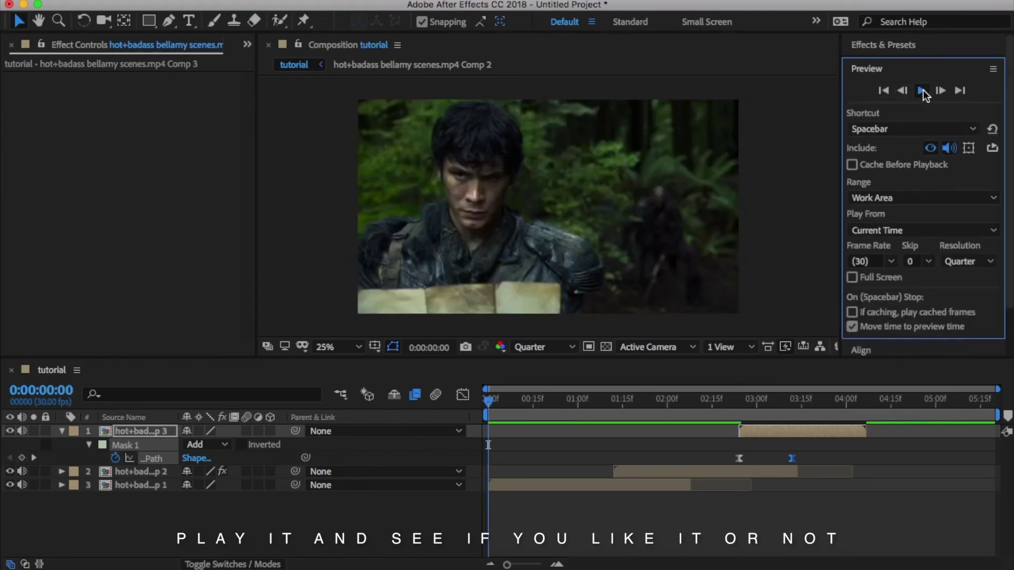
click(922, 91)
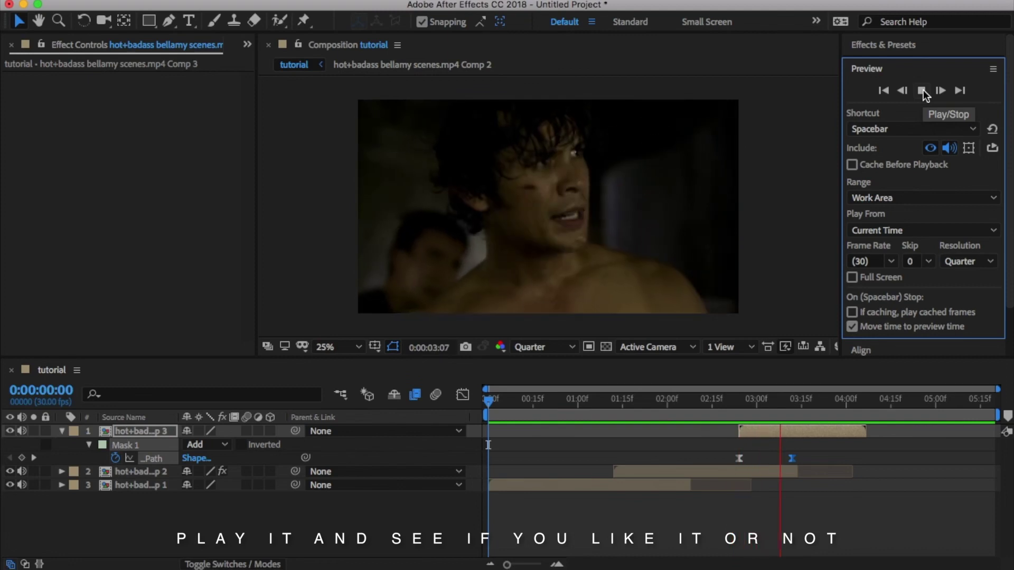
click(923, 91)
click(779, 432)
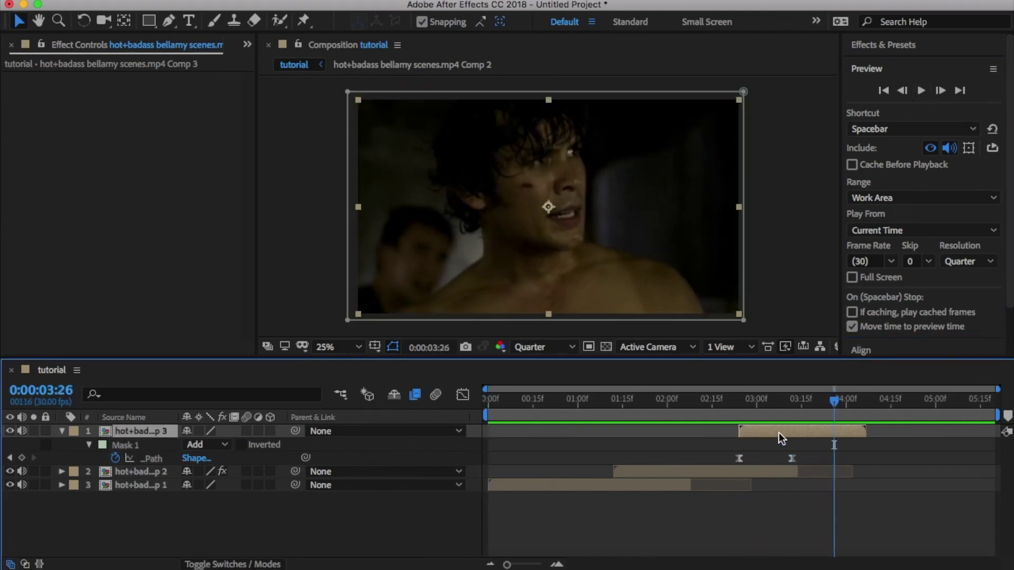
At the top clip's in point, apply the Drop Shadow effect to layer 1
key(i)
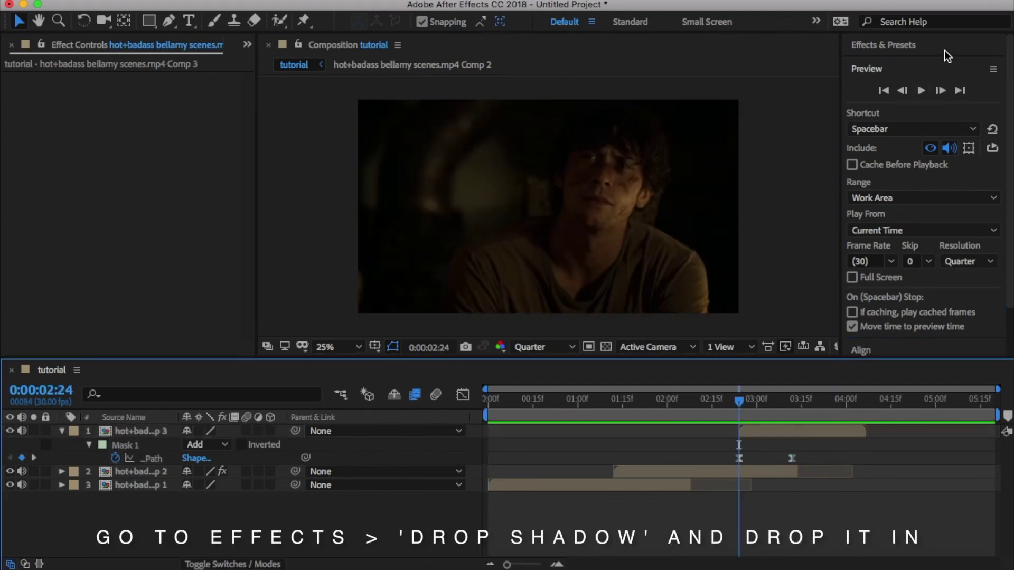
click(940, 46)
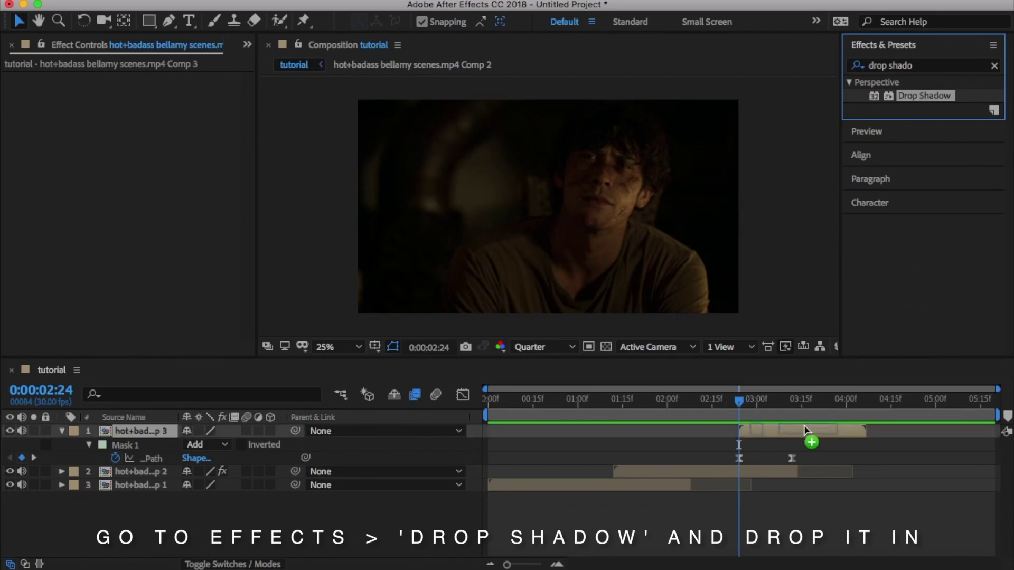
drag(821, 405, 804, 427)
Set the Drop Shadow to 89% opacity, 31.0 distance and 106.0 softness
click(767, 401)
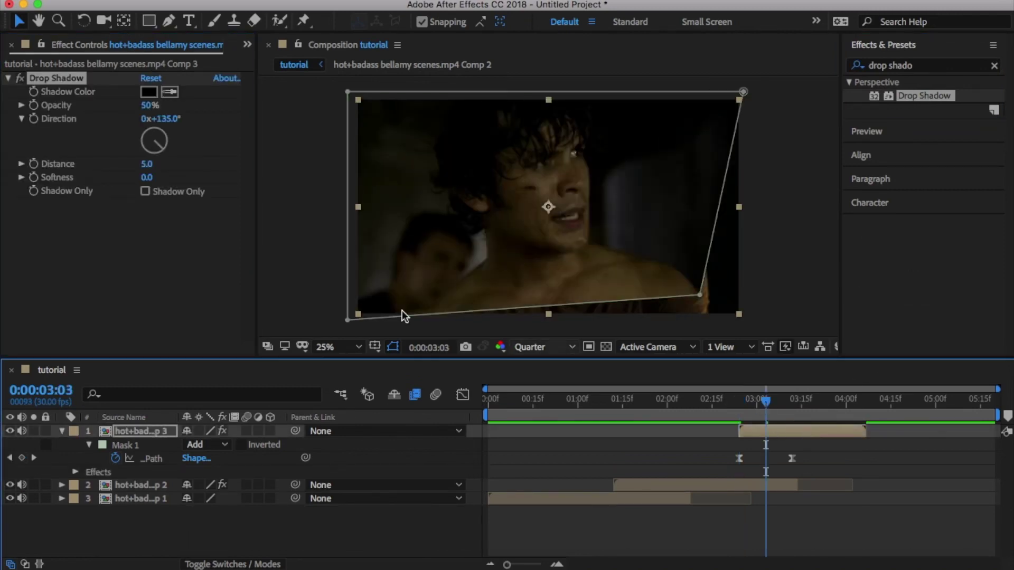
drag(150, 105, 212, 100)
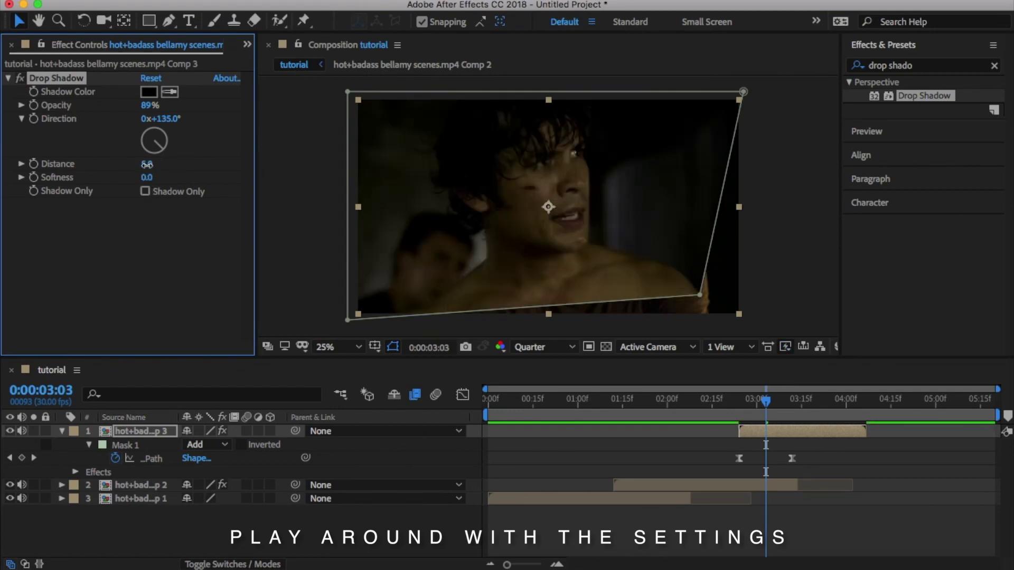
drag(147, 164, 163, 183)
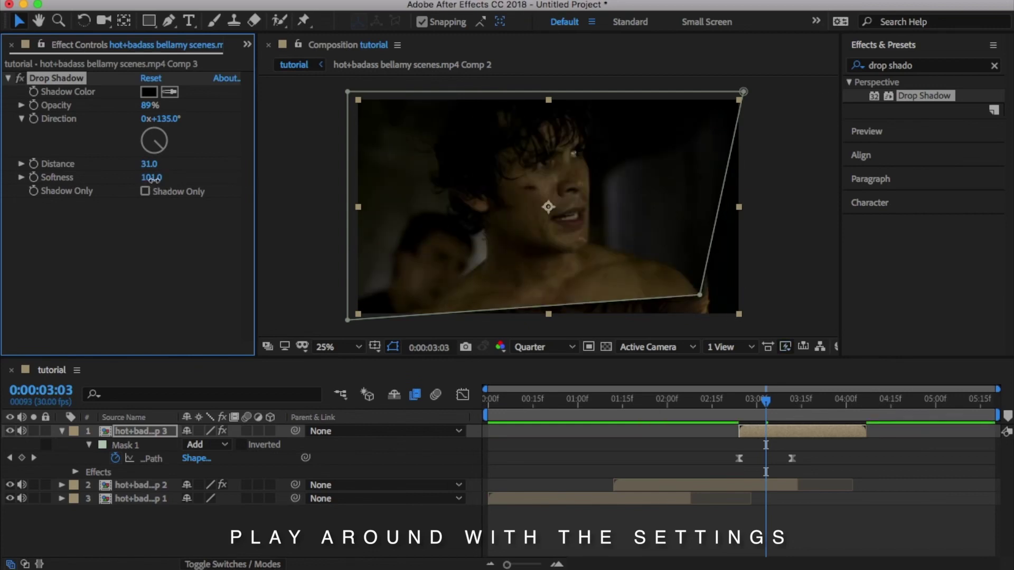
drag(157, 179, 159, 180)
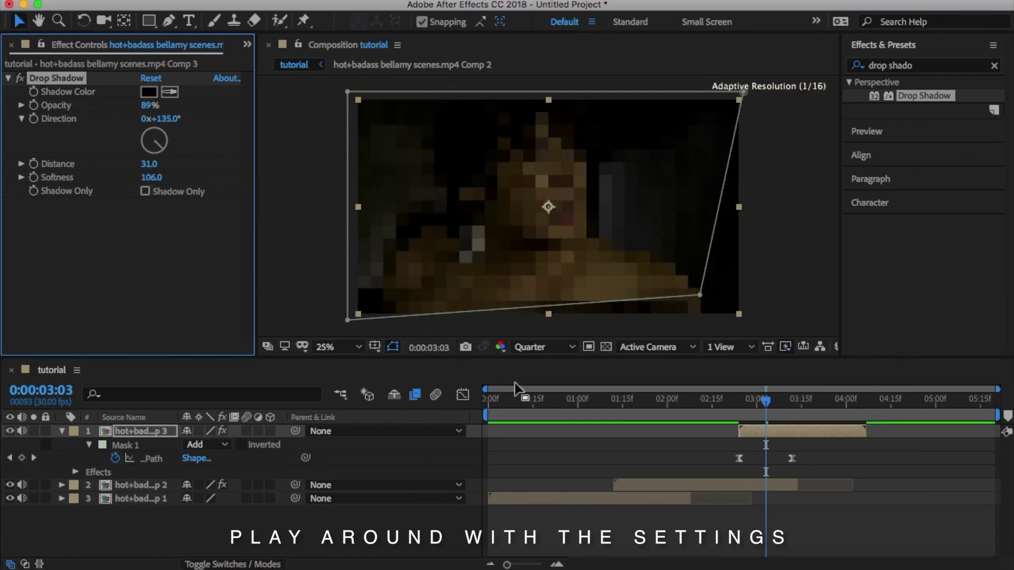
click(880, 133)
Play the composition from the start to review the shadow, then select the second clip
click(884, 90)
click(922, 90)
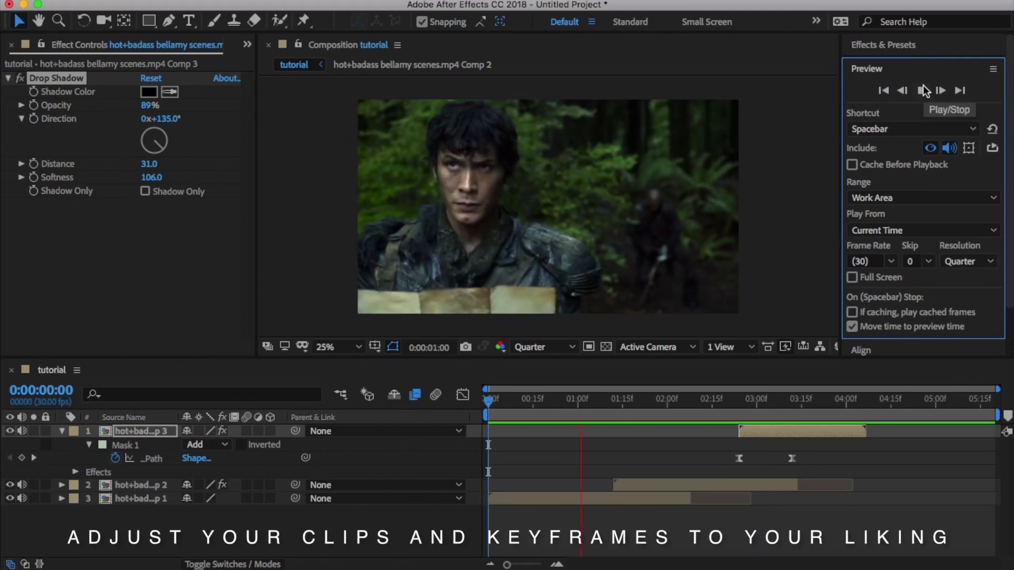
click(884, 91)
click(920, 90)
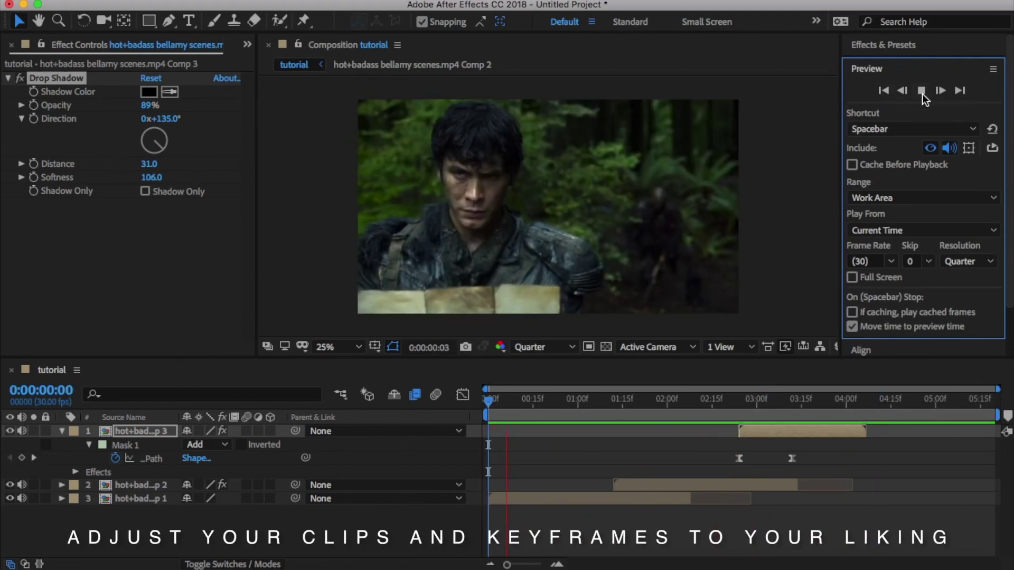
click(709, 486)
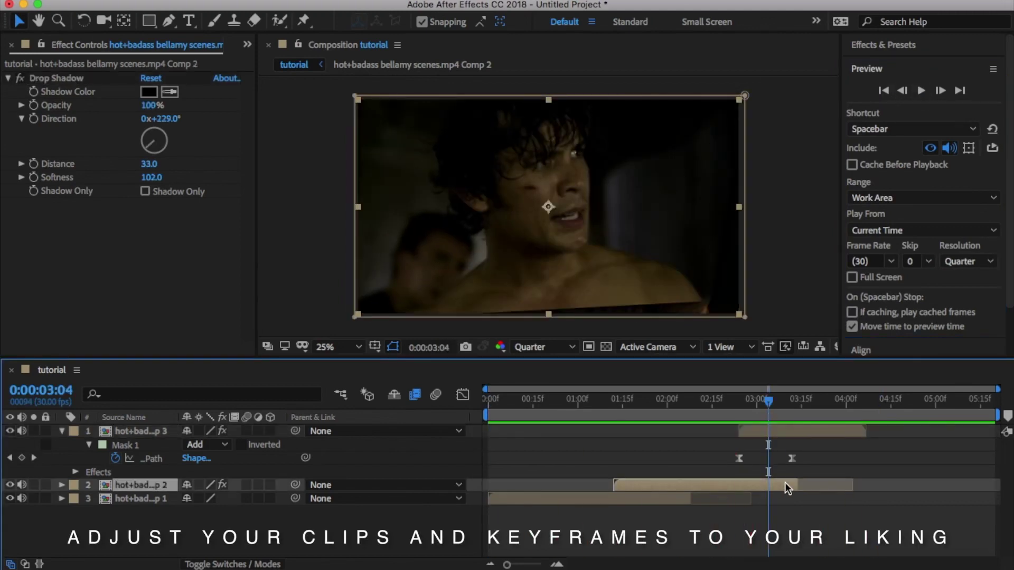
Start the top clip earlier and move its last Mask Path keyframe later to lengthen the wipe
drag(762, 431, 732, 431)
click(884, 90)
click(920, 91)
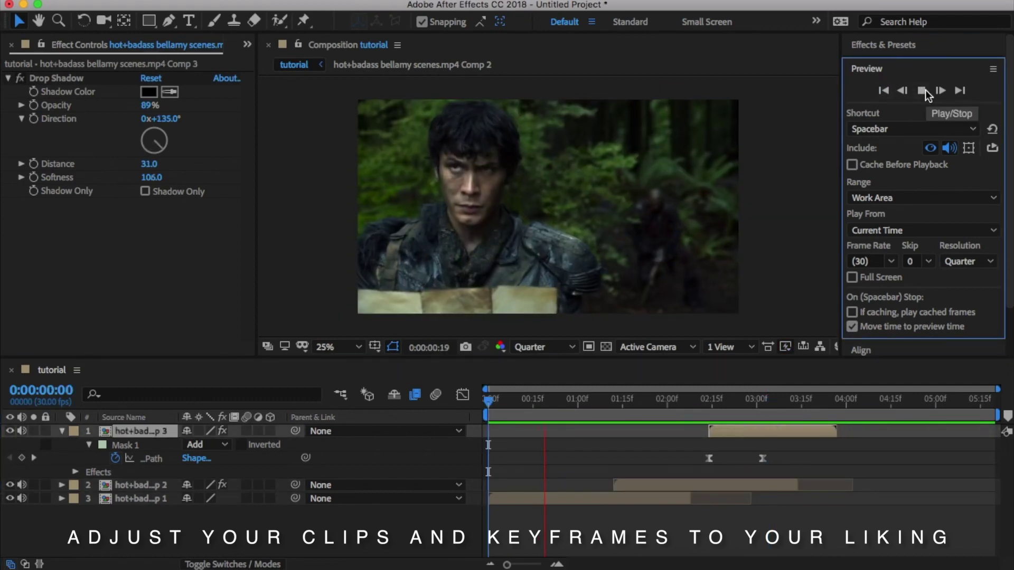
click(775, 414)
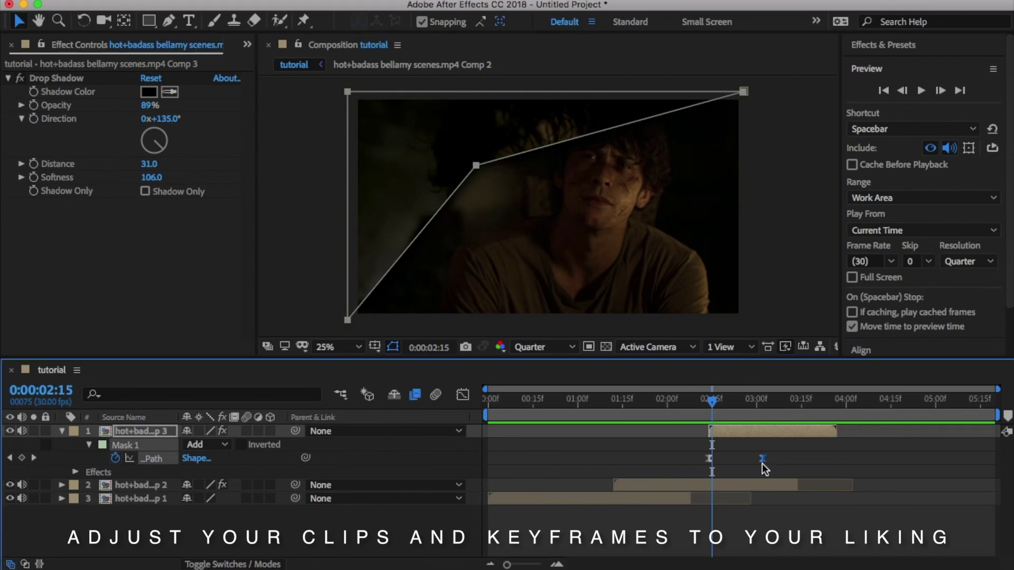
drag(762, 458, 810, 458)
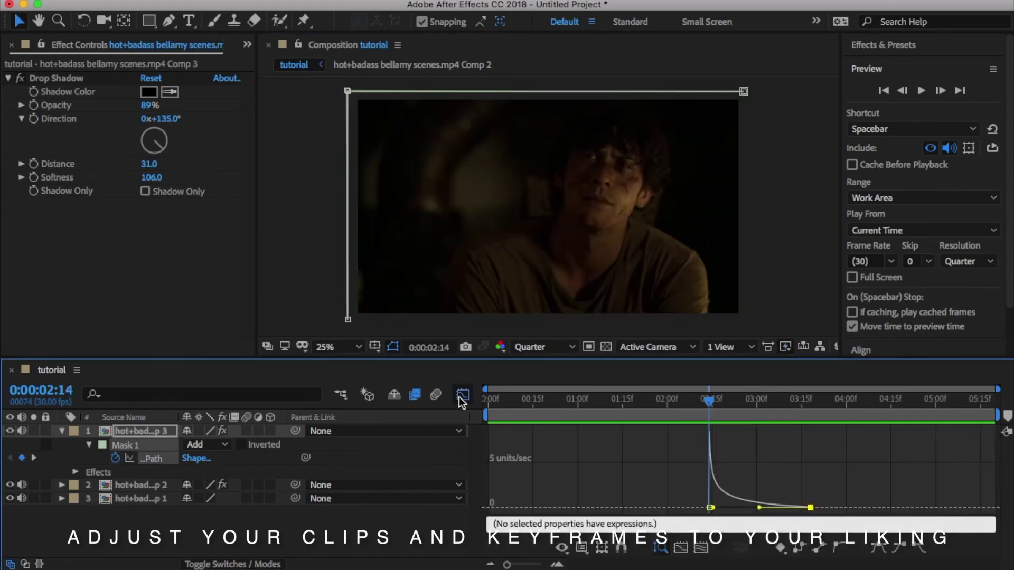
click(920, 89)
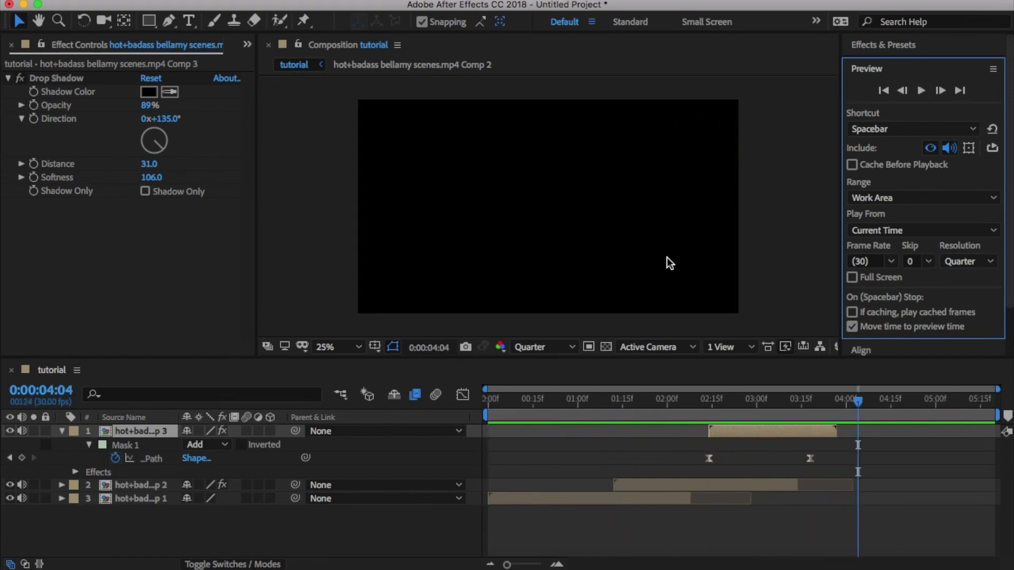
Enable Motion Blur on all three layers and in the composition, then return to the first frame
key(super+a)
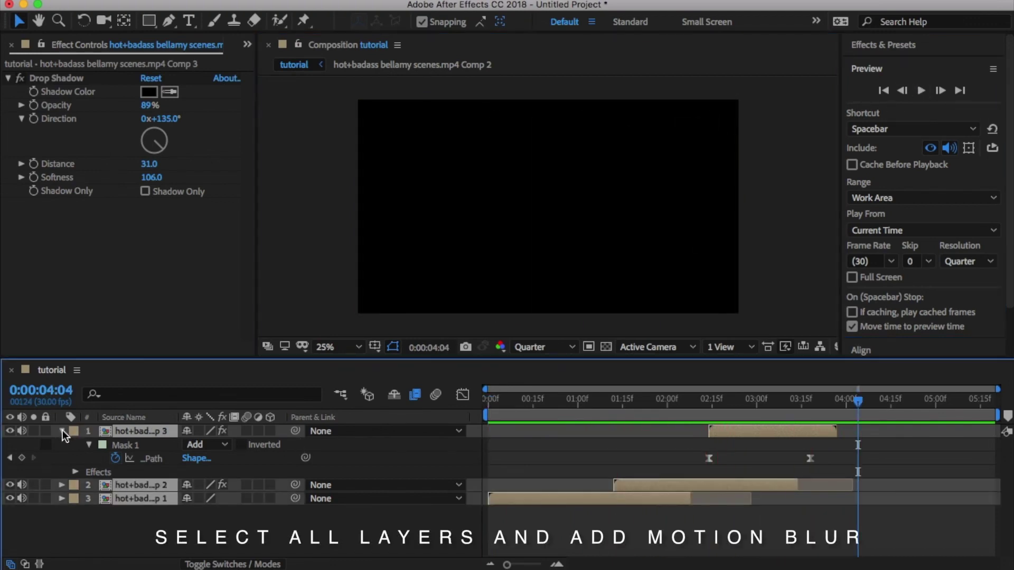
click(62, 430)
click(248, 430)
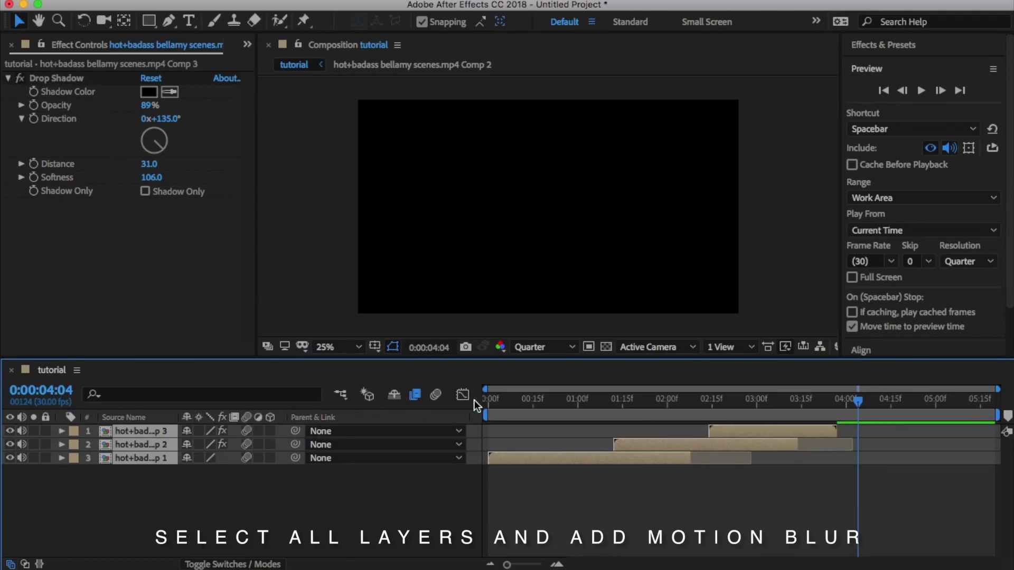
click(437, 395)
click(594, 478)
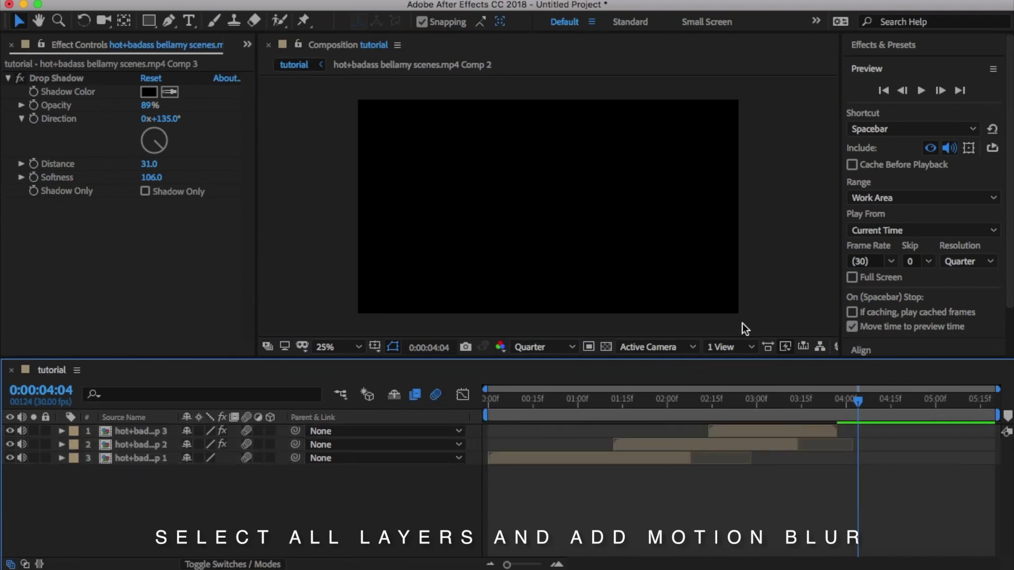
click(884, 90)
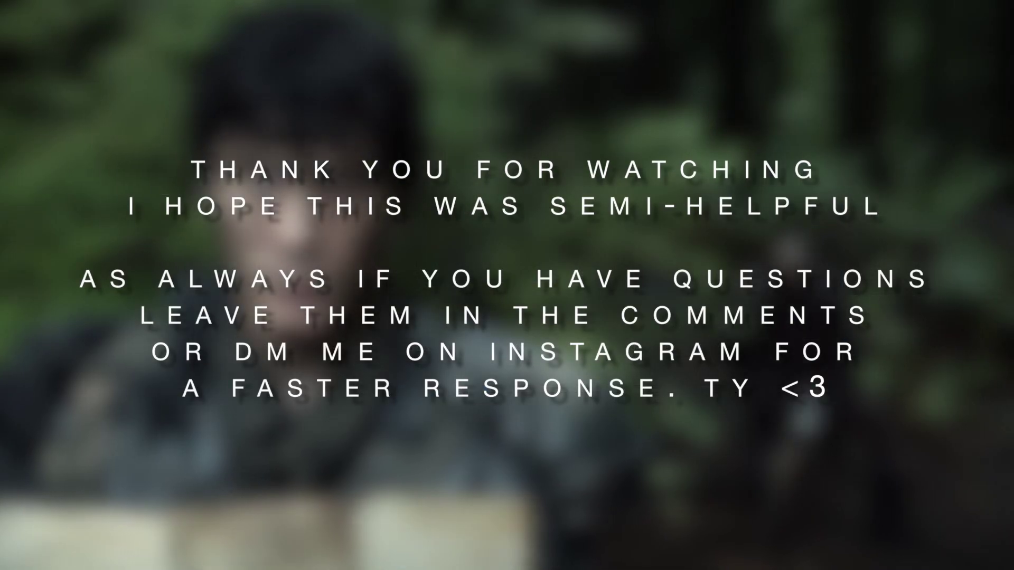